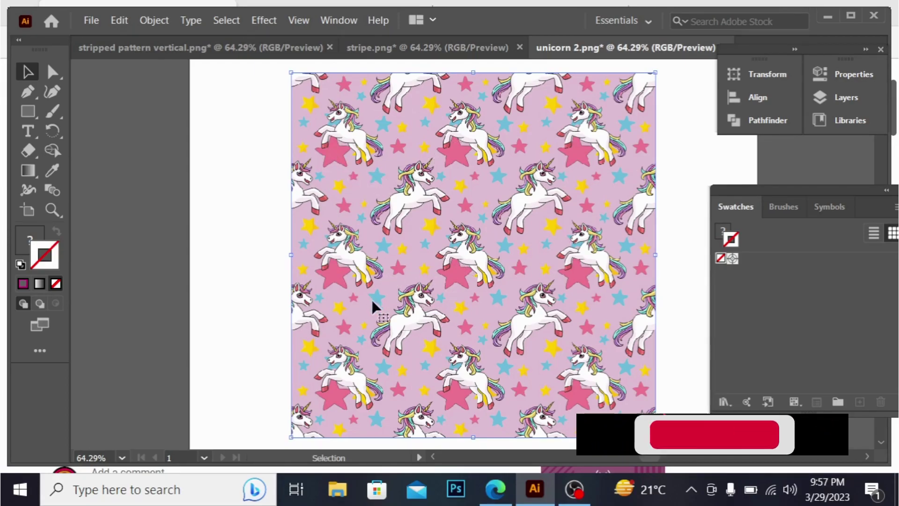
Look over the example unicorn, red stripe and yellow stripe patterns in the open documents
{"action": "mouse_move", "coordinate": [428, 197]}
{"action": "left_mouse_down"}
{"action": "mouse_move", "coordinate": [442, 186]}
{"action": "mouse_move", "coordinate": [420, 191]}
{"action": "left_mouse_up"}
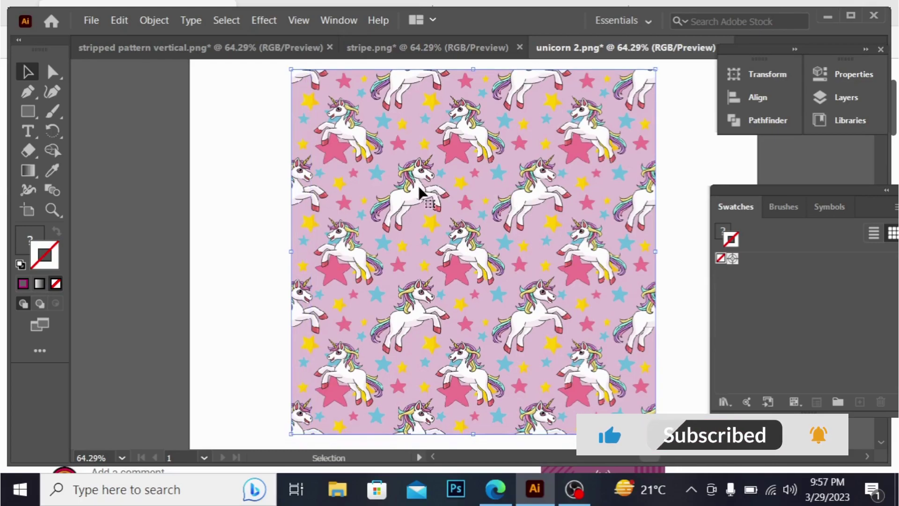
{"action": "left_click", "coordinate": [433, 49]}
{"action": "mouse_move", "coordinate": [510, 181]}
{"action": "left_mouse_down"}
{"action": "mouse_move", "coordinate": [518, 185]}
{"action": "mouse_move", "coordinate": [508, 191]}
{"action": "left_mouse_up"}
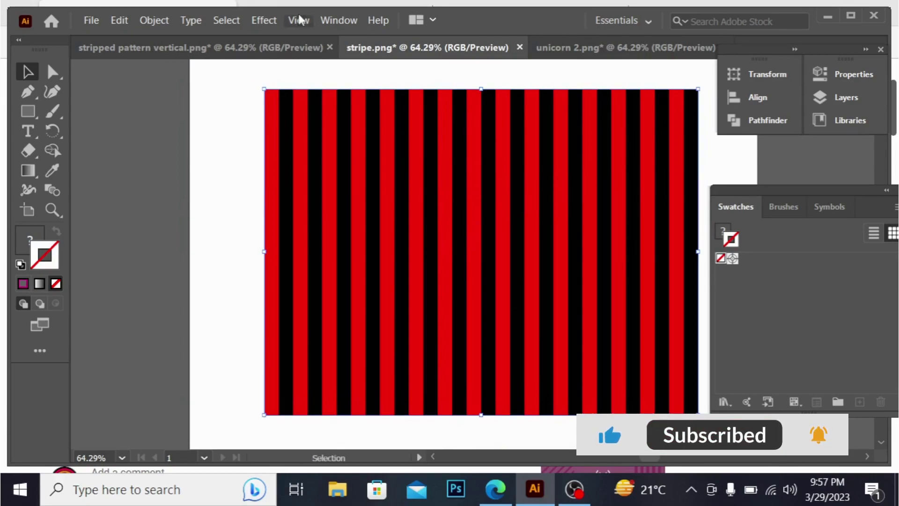
{"action": "left_click", "coordinate": [287, 47]}
{"action": "left_click_drag", "start_coordinate": [457, 164], "coordinate": [472, 148]}
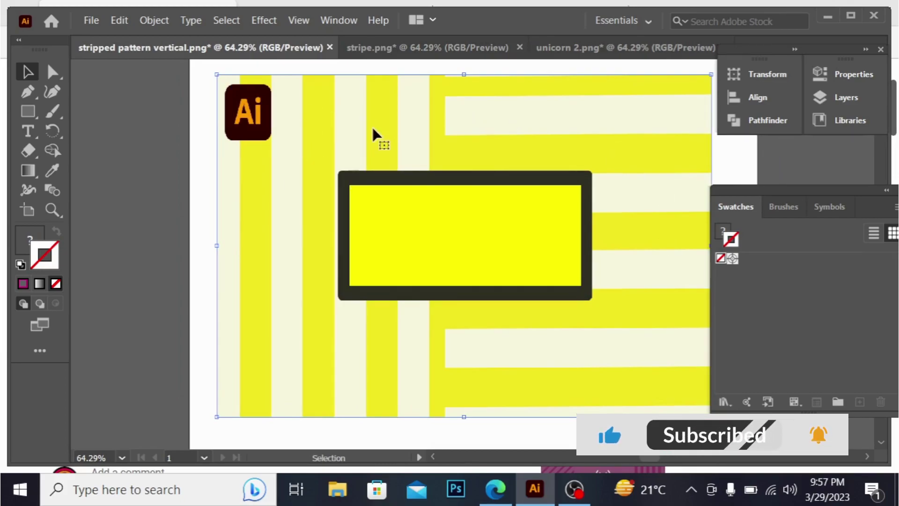
{"action": "left_click", "coordinate": [566, 47]}
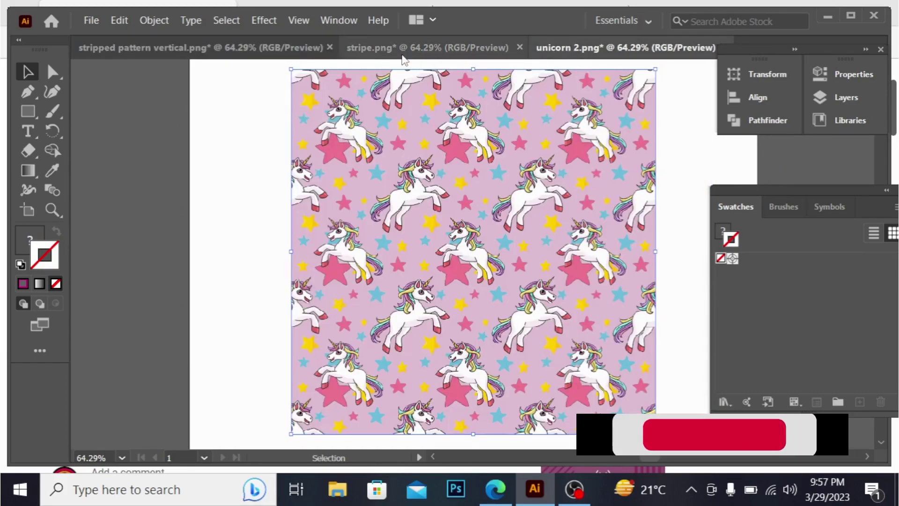
Create a new 12 x 12 in document with one artboard in CMYK color mode
{"action": "left_click", "coordinate": [92, 21]}
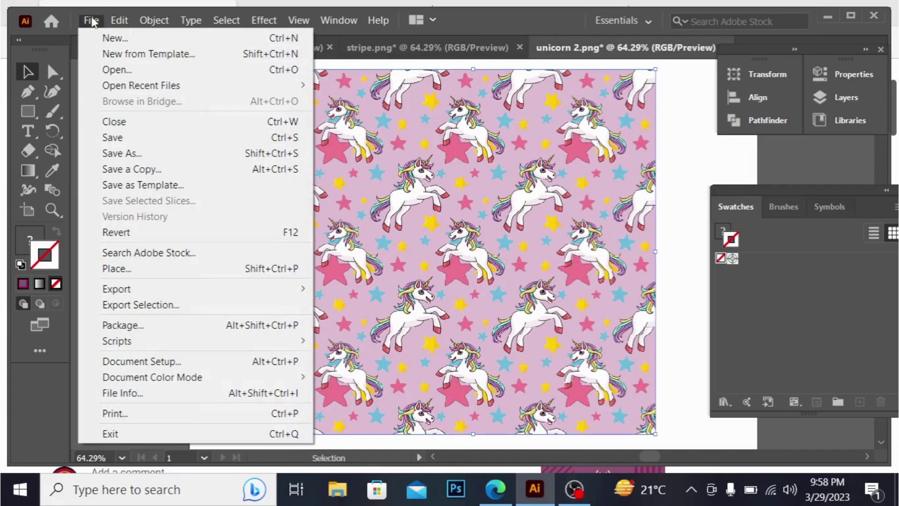
{"action": "left_click", "coordinate": [104, 38]}
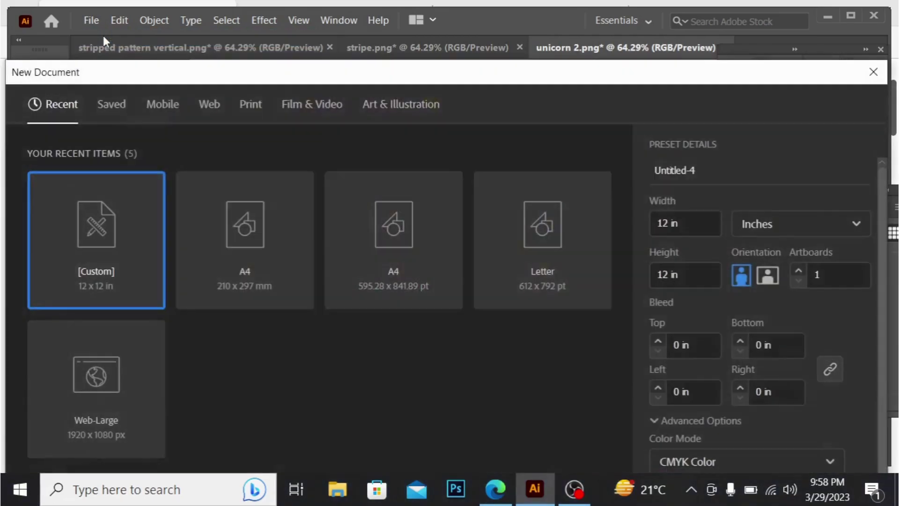
{"action": "left_click", "coordinate": [687, 222]}
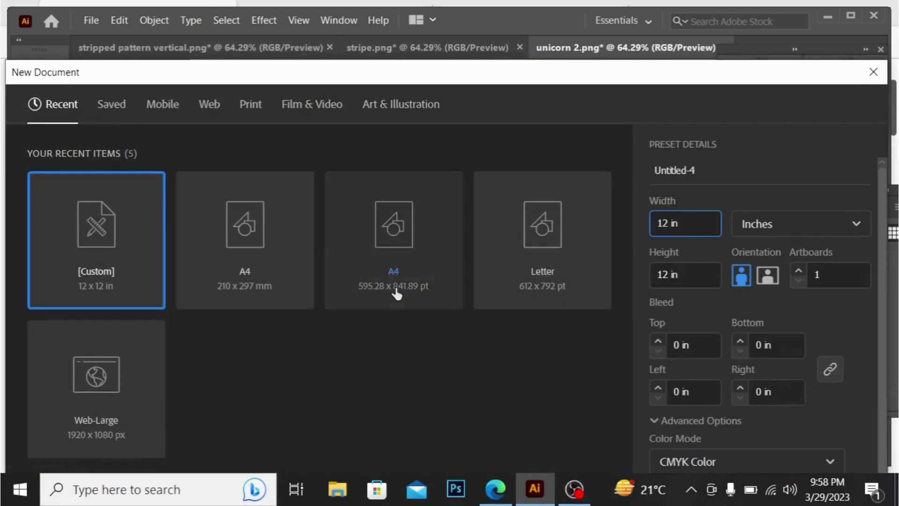
{"action": "key", "text": "Return"}
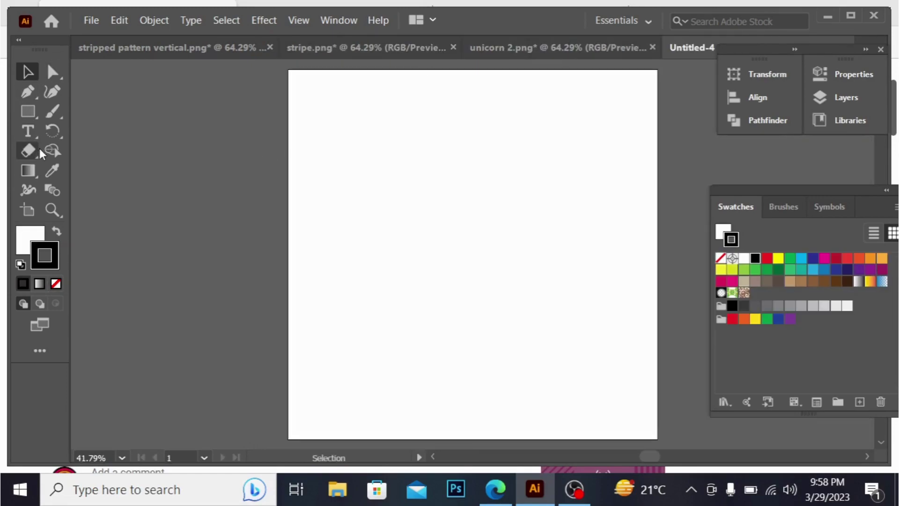
Draw a vertical line about 22.6 in long through the artboard, with no fill and a 40 pt black stroke
{"action": "left_click", "coordinate": [30, 116]}
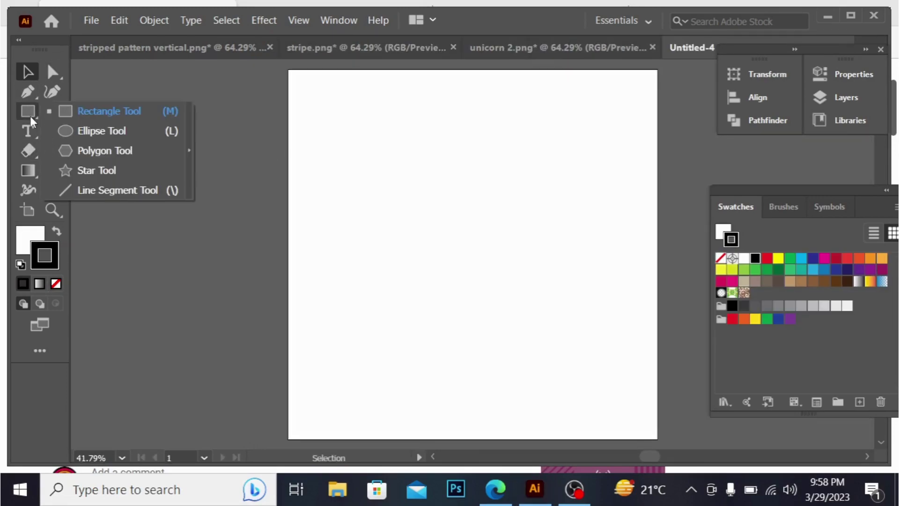
{"action": "left_click", "coordinate": [104, 193]}
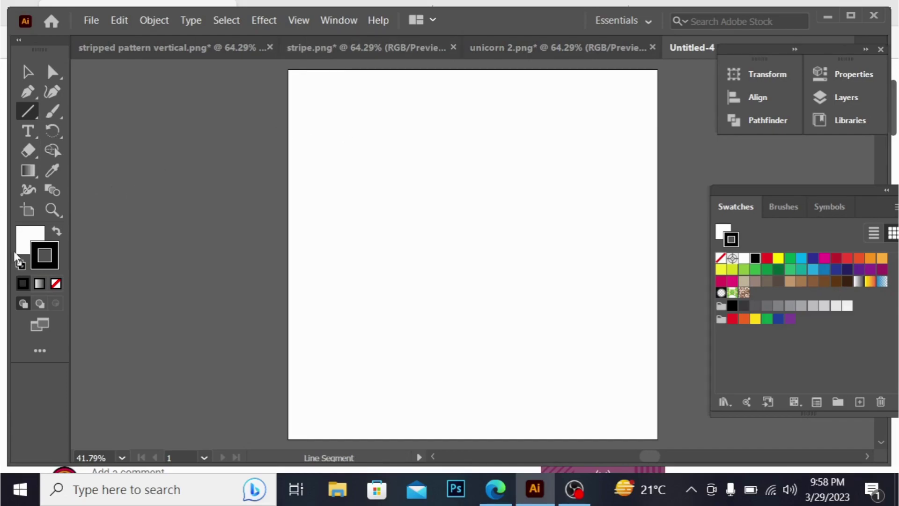
{"action": "left_click", "coordinate": [29, 242]}
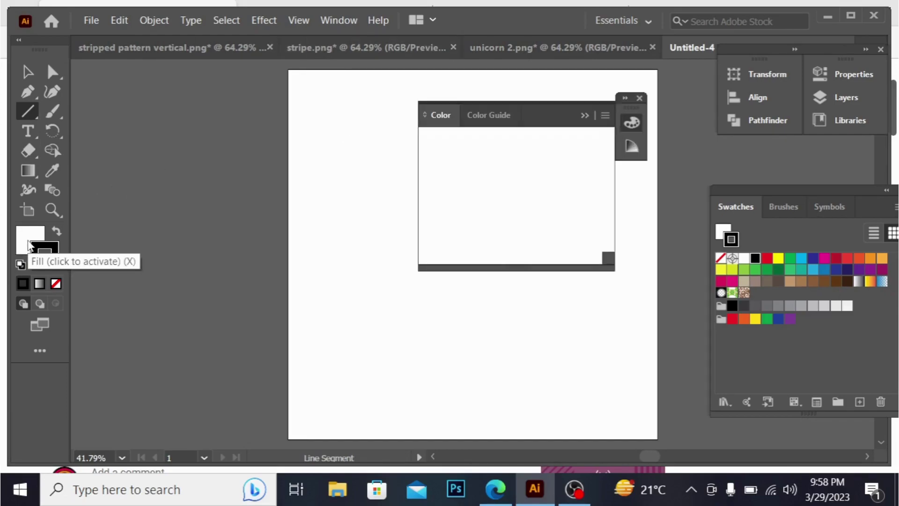
{"action": "left_click", "coordinate": [56, 283]}
{"action": "left_click", "coordinate": [54, 248]}
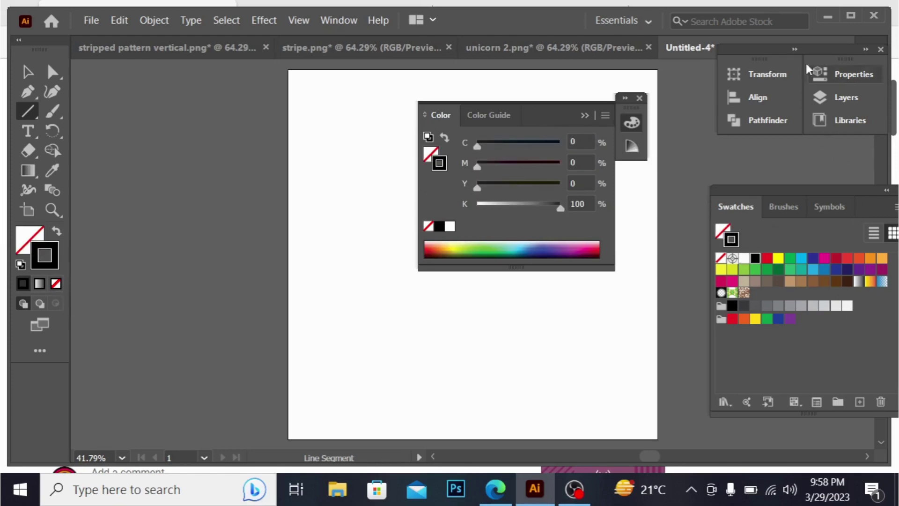
{"action": "left_click", "coordinate": [845, 70]}
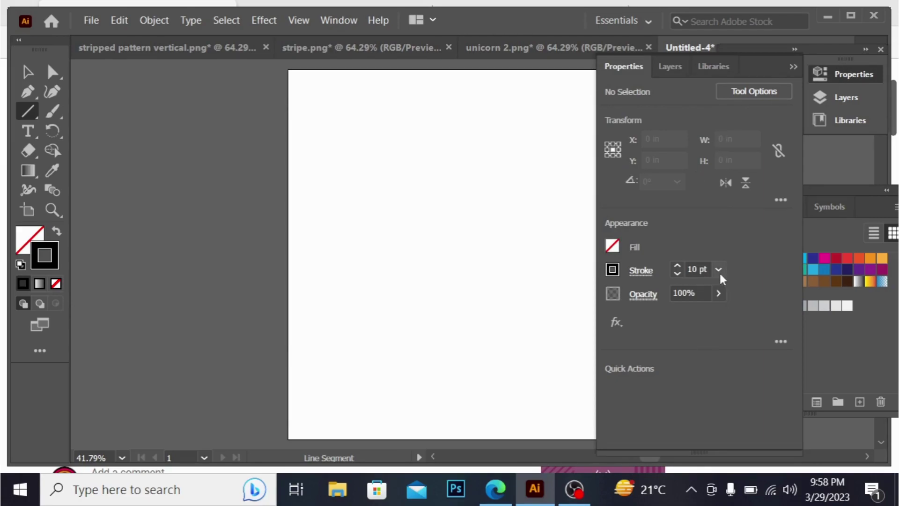
{"action": "left_click", "coordinate": [719, 272]}
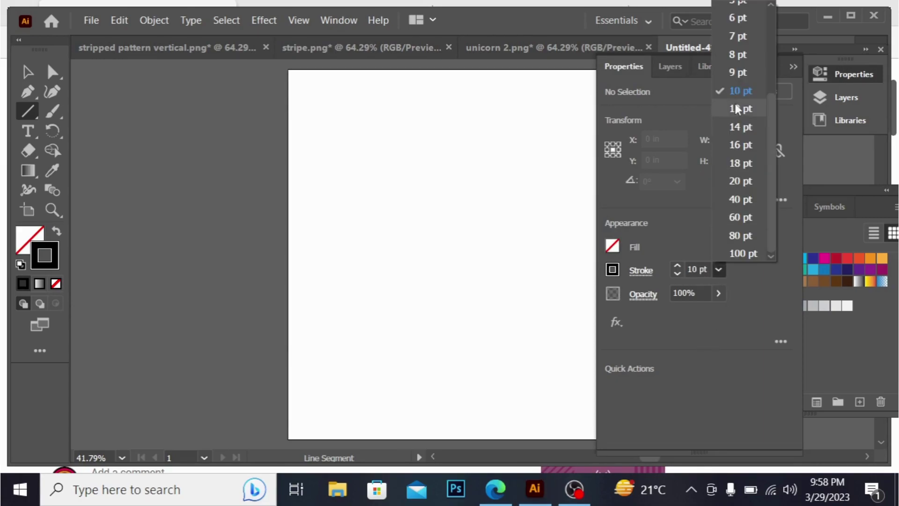
{"action": "left_click", "coordinate": [746, 201]}
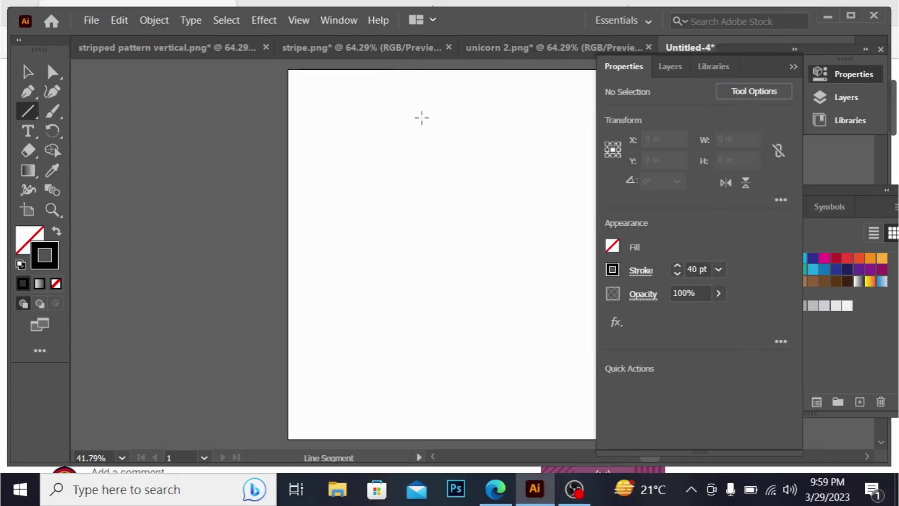
{"action": "left_click_drag", "start_coordinate": [419, 90], "coordinate": [432, 440]}
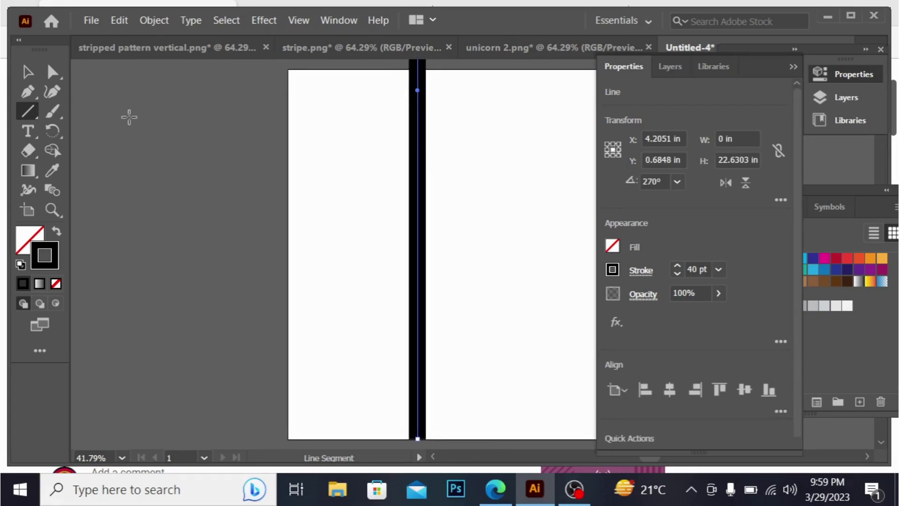
Rotate the line by 45° and move it across the lower-left corner of the artboard
{"action": "right_click", "coordinate": [417, 165]}
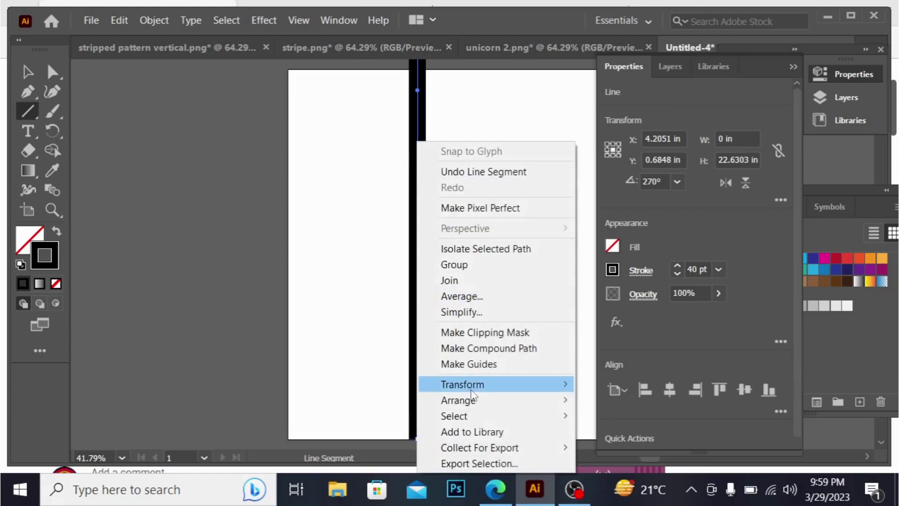
{"action": "mouse_move", "coordinate": [484, 382]}
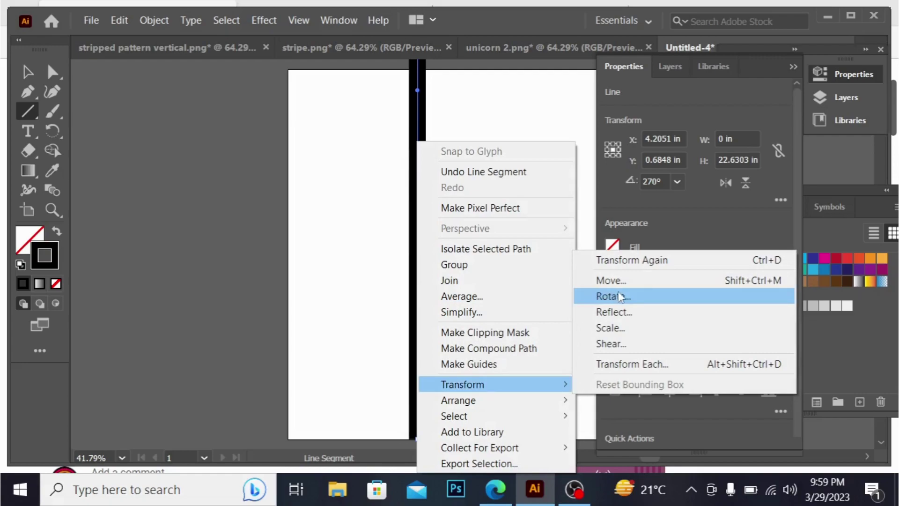
{"action": "left_click", "coordinate": [618, 296]}
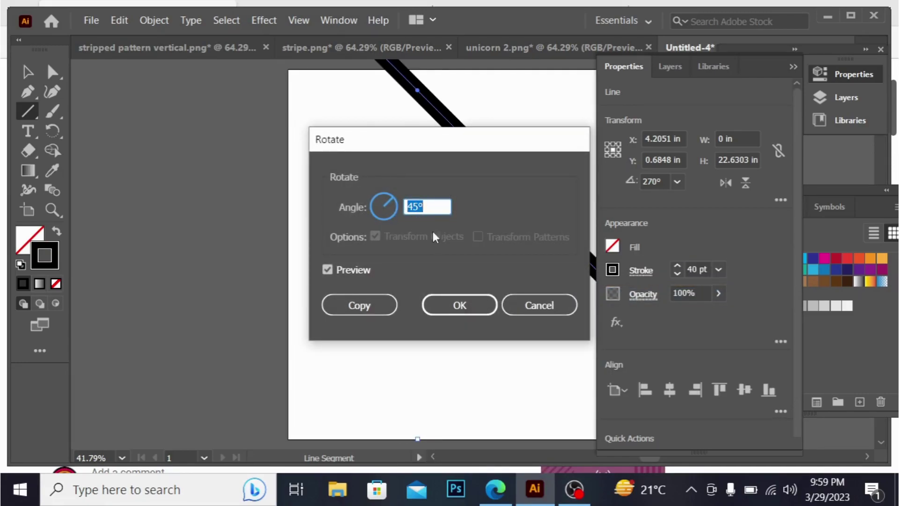
{"action": "left_click", "coordinate": [459, 306]}
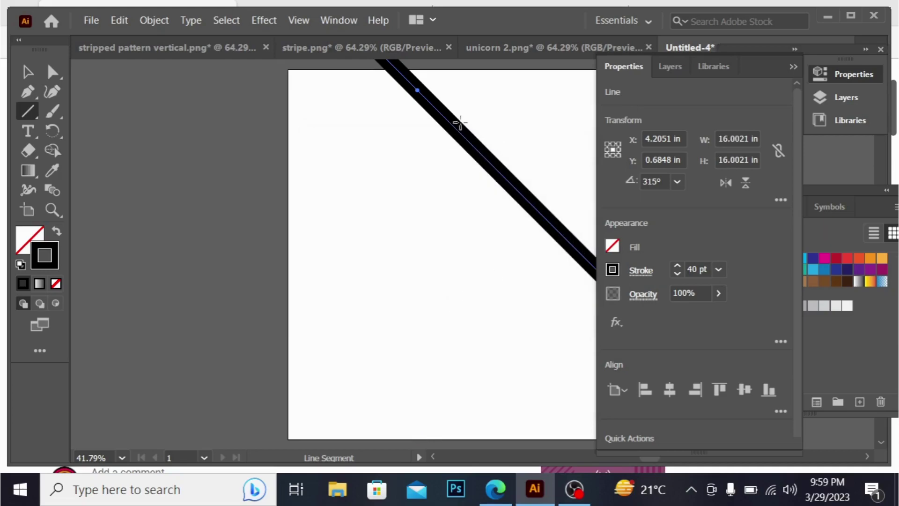
{"action": "left_click", "coordinate": [28, 71]}
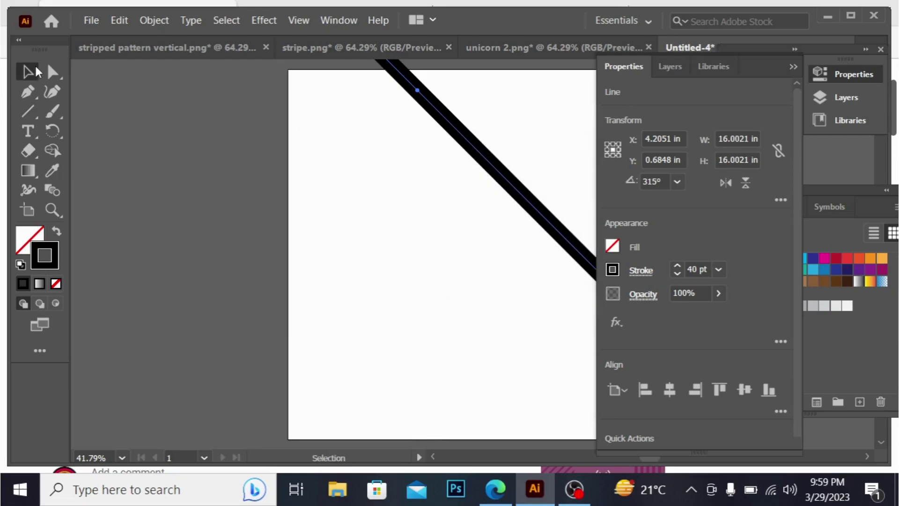
{"action": "left_click_drag", "start_coordinate": [473, 144], "coordinate": [238, 383]}
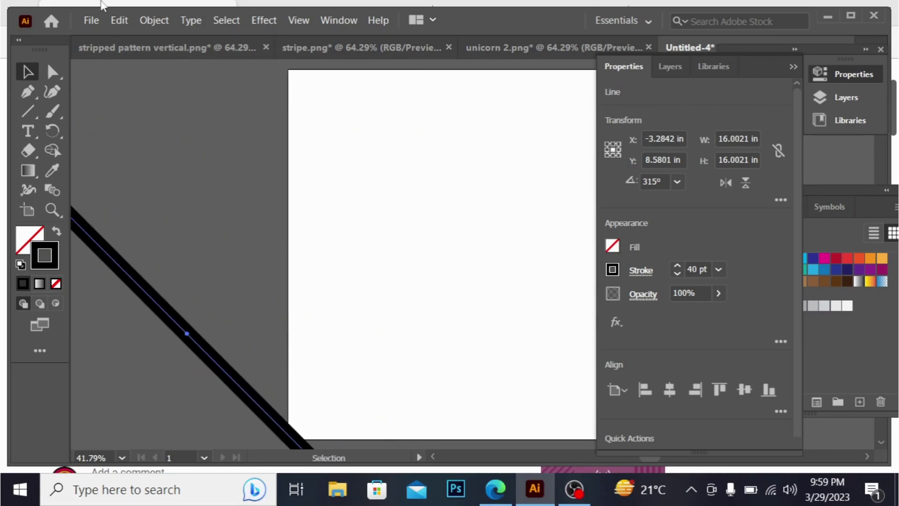
Make a moved copy of the diagonal line, offset 12 in horizontally and -12 in vertically at a 45° angle
{"action": "left_click", "coordinate": [156, 20]}
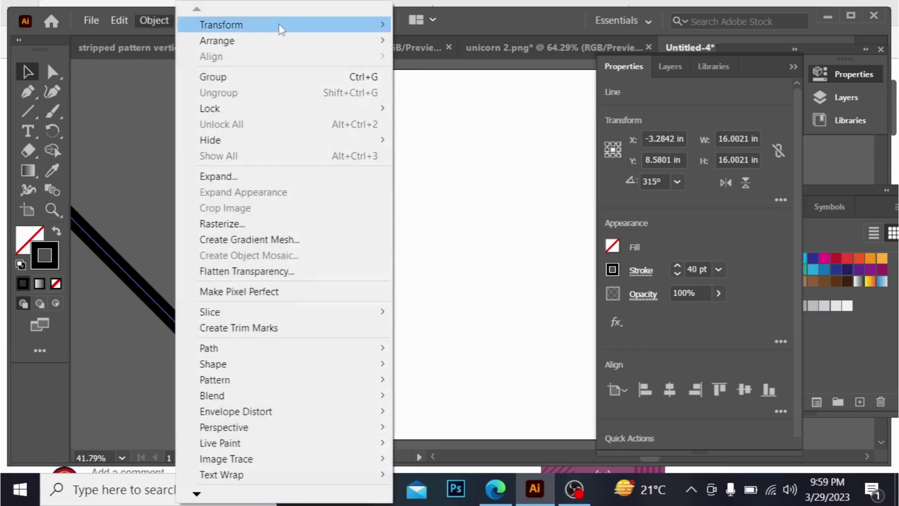
{"action": "mouse_move", "coordinate": [280, 26]}
{"action": "left_click", "coordinate": [487, 46]}
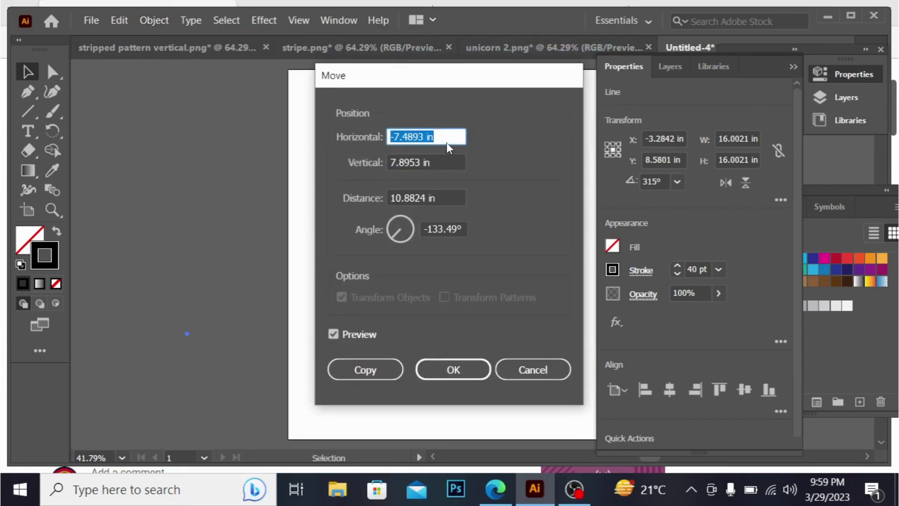
{"action": "key", "text": "BackSpace"}
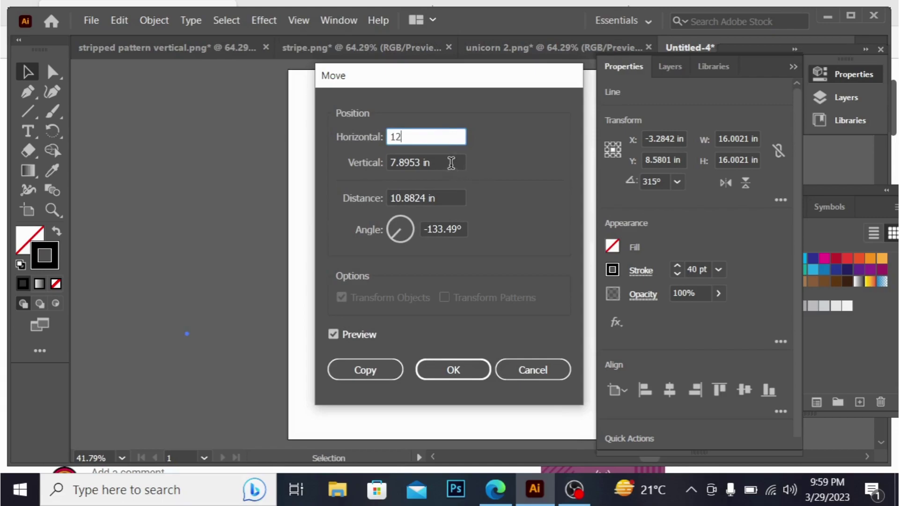
{"action": "left_click", "coordinate": [447, 159]}
{"action": "key", "text": "BackSpace"}
{"action": "key", "text": "BackSpace"}
{"action": "key", "text": "BackSpace"}
{"action": "key", "text": "BackSpace"}
{"action": "key", "text": "BackSpace"}
{"action": "key", "text": "BackSpace"}
{"action": "key", "text": "BackSpace"}
{"action": "type", "text": "12"}
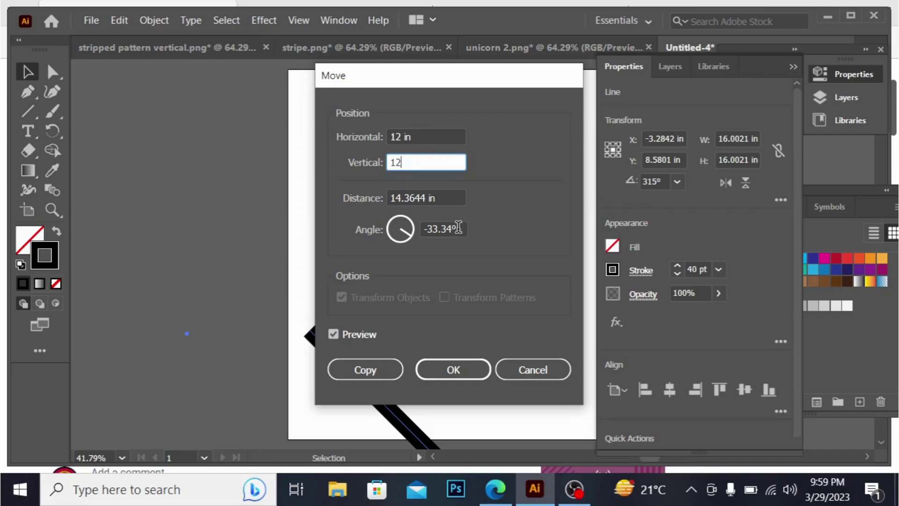
{"action": "left_click", "coordinate": [460, 228]}
{"action": "key", "text": "BackSpace"}
{"action": "key", "text": "BackSpace"}
{"action": "key", "text": "BackSpace"}
{"action": "type", "text": "45"}
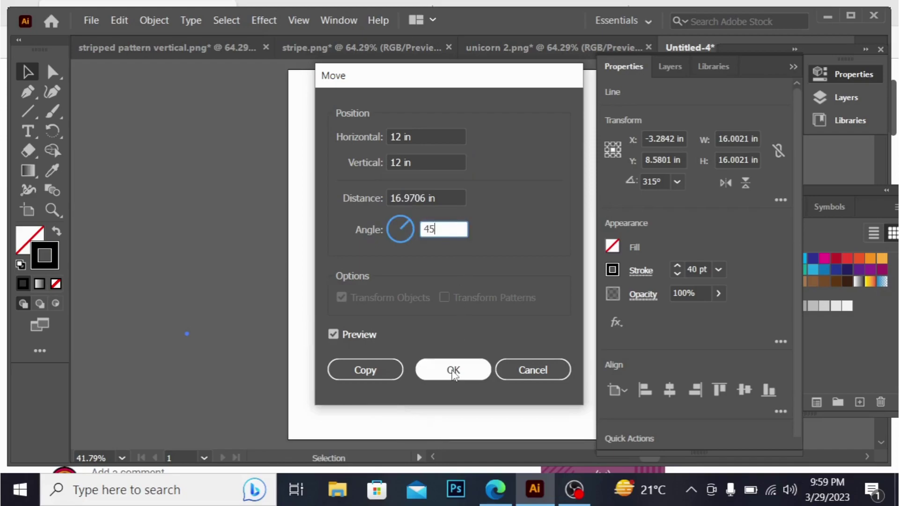
{"action": "left_click", "coordinate": [381, 373]}
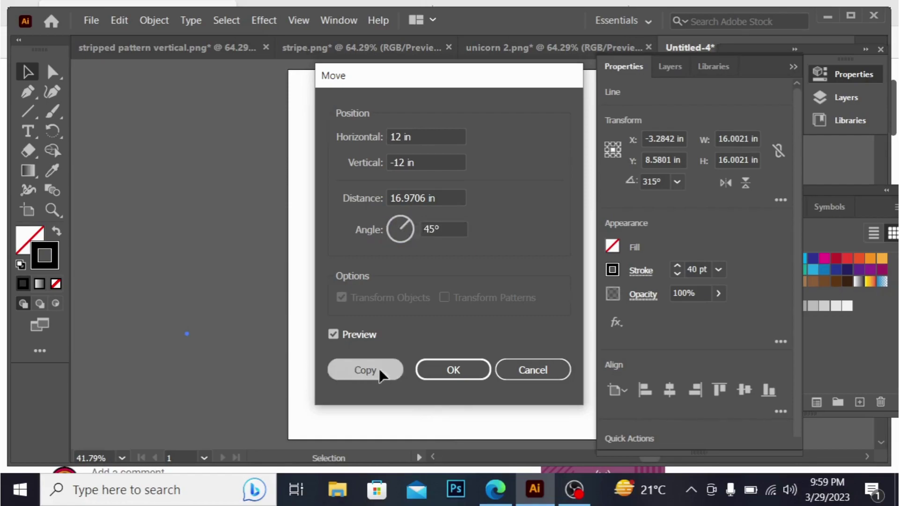
{"action": "left_click", "coordinate": [793, 66]}
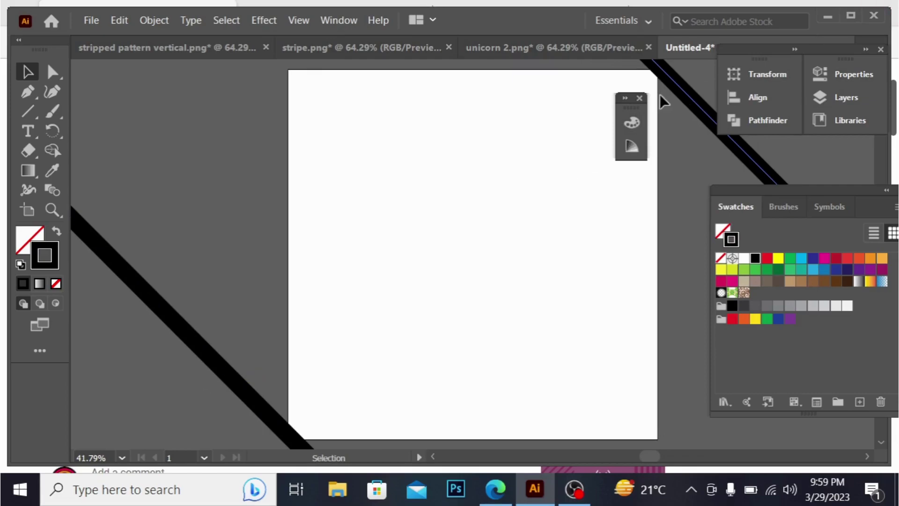
{"action": "left_click", "coordinate": [640, 98]}
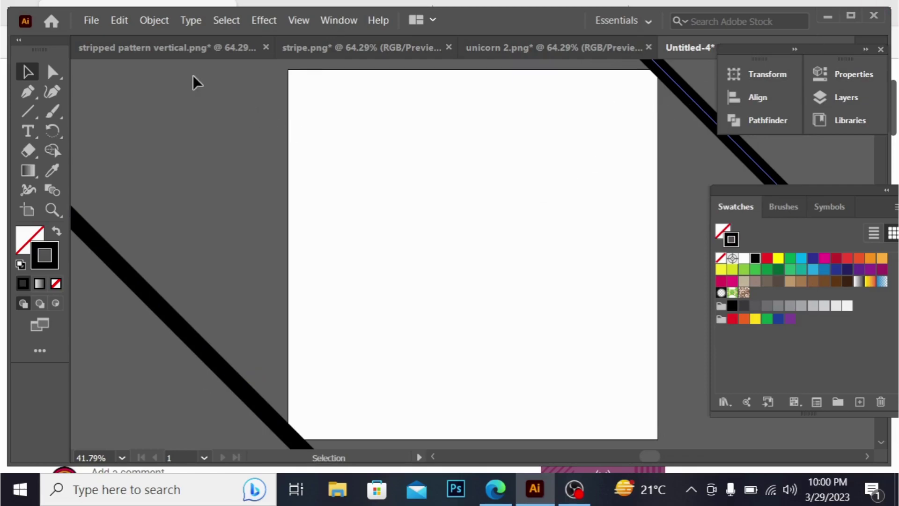
Blend the two diagonal lines into a series of stripes and shift the blend down and right to cover the artboard
{"action": "left_click_drag", "start_coordinate": [144, 69], "coordinate": [687, 420]}
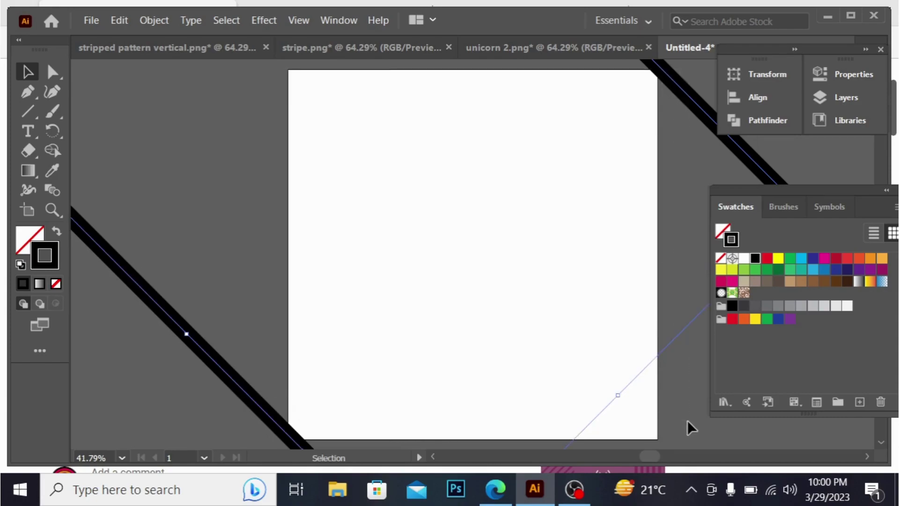
{"action": "left_click", "coordinate": [156, 20]}
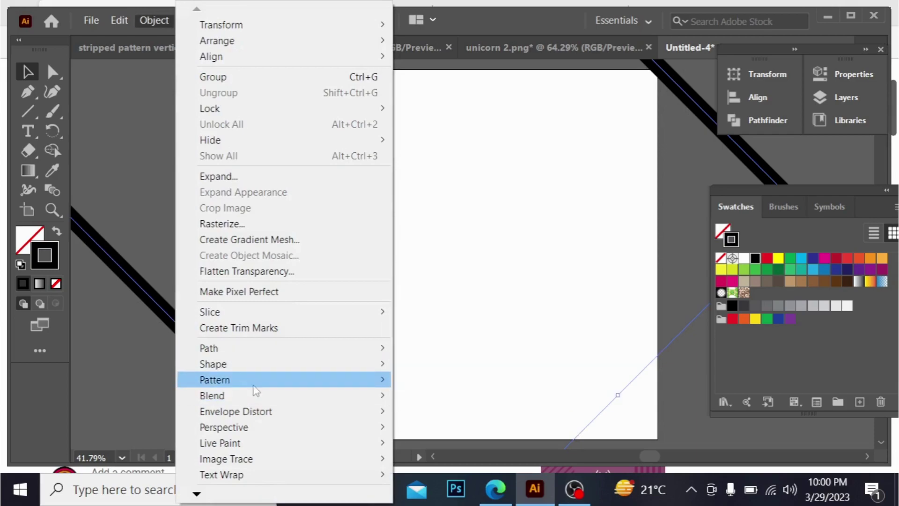
{"action": "mouse_move", "coordinate": [257, 397]}
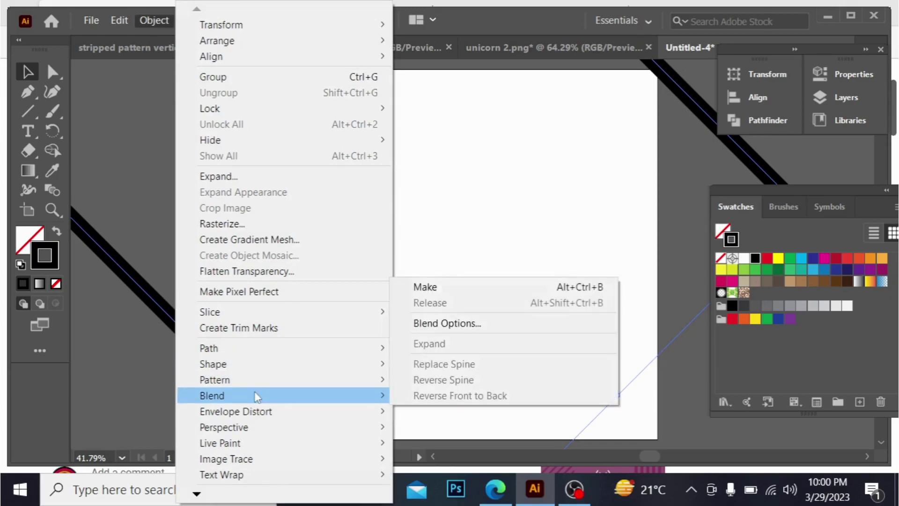
{"action": "left_click", "coordinate": [460, 285]}
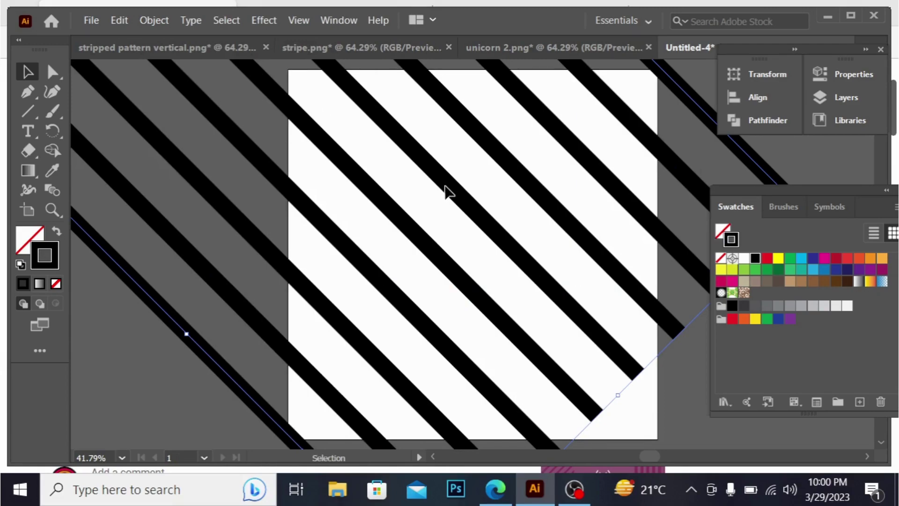
{"action": "left_click_drag", "start_coordinate": [446, 186], "coordinate": [587, 318]}
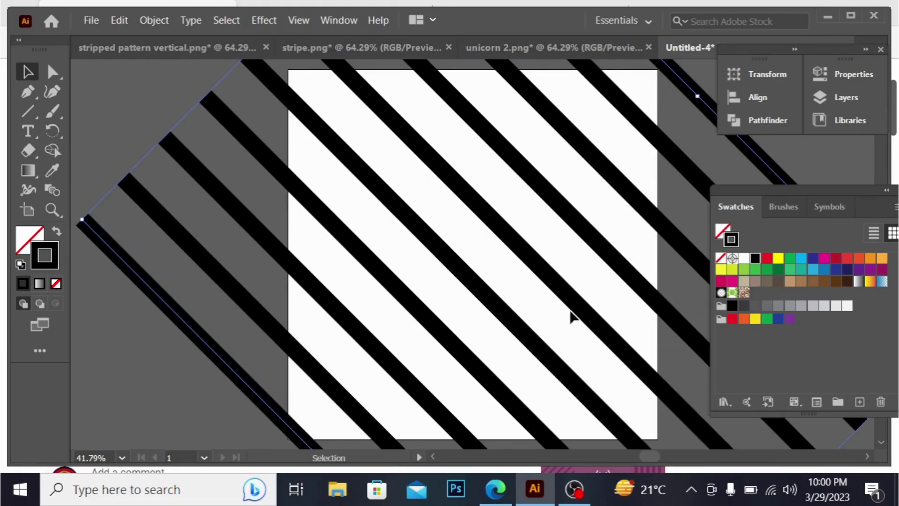
Shift the stripe blend slightly down and left over the artboard
{"action": "left_click_drag", "start_coordinate": [567, 310], "coordinate": [548, 351]}
{"action": "left_click_drag", "start_coordinate": [584, 316], "coordinate": [568, 321]}
{"action": "left_click", "coordinate": [118, 21]}
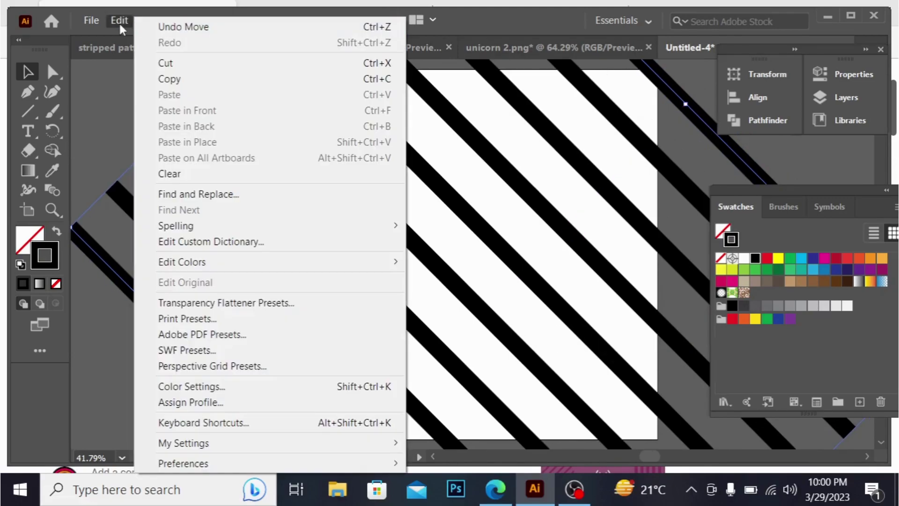
{"action": "left_click", "coordinate": [134, 101]}
{"action": "left_click", "coordinate": [154, 20]}
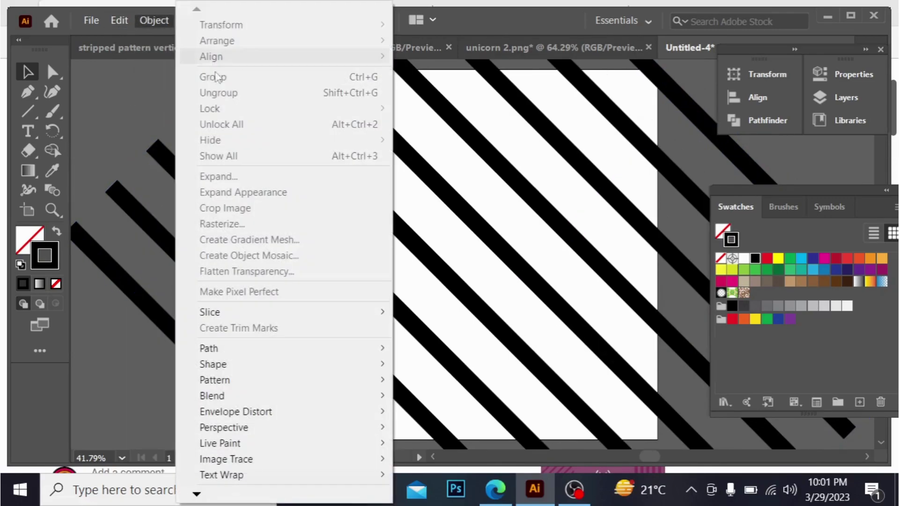
{"action": "mouse_move", "coordinate": [123, 21]}
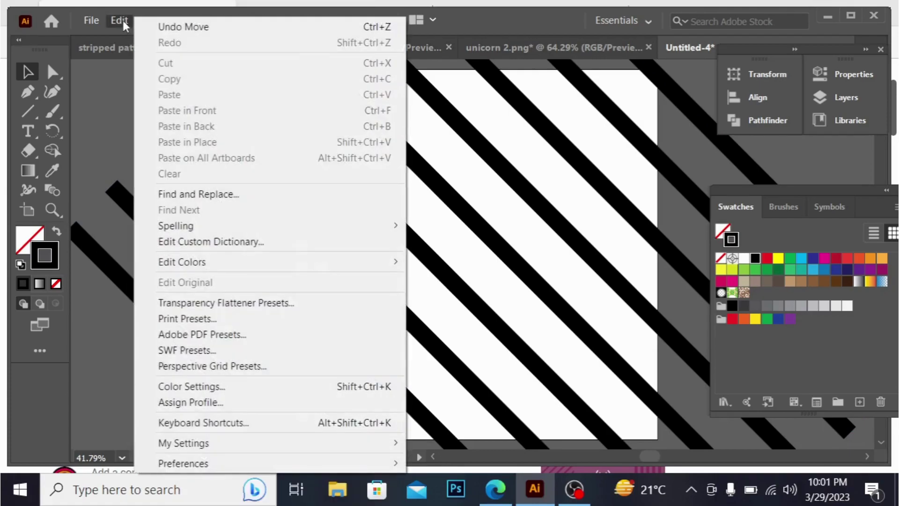
{"action": "left_click", "coordinate": [83, 78]}
Expand the stripe blend with object, fill and stroke, and expand the resulting lines' fill and stroke into filled shapes
{"action": "left_click_drag", "start_coordinate": [86, 80], "coordinate": [688, 431]}
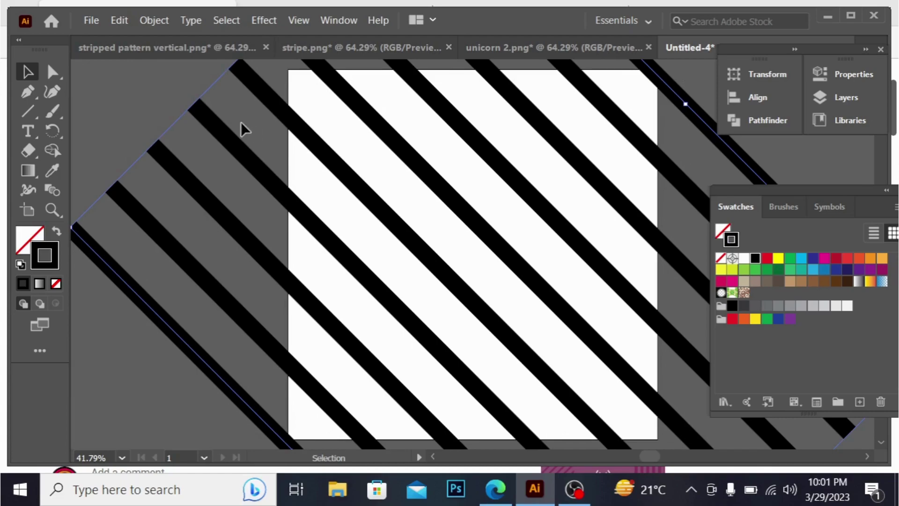
{"action": "left_click", "coordinate": [148, 25]}
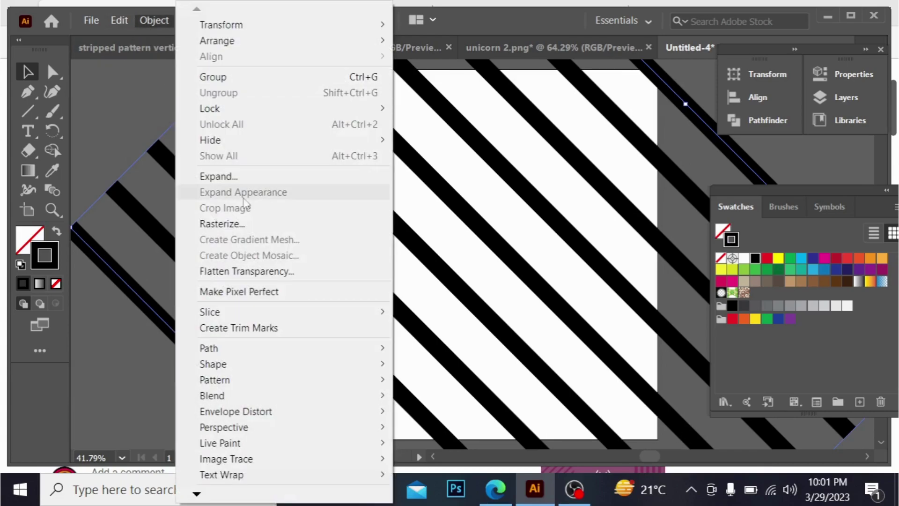
{"action": "left_click", "coordinate": [243, 180]}
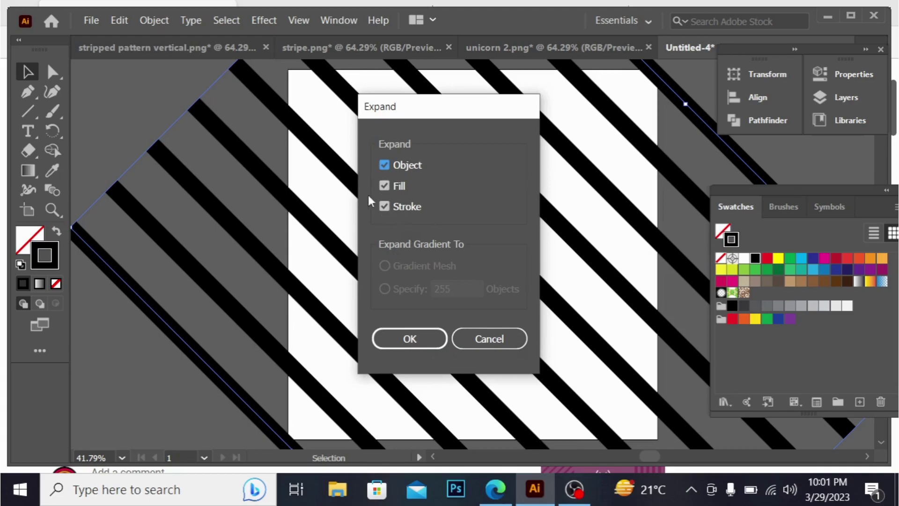
{"action": "left_click", "coordinate": [409, 337]}
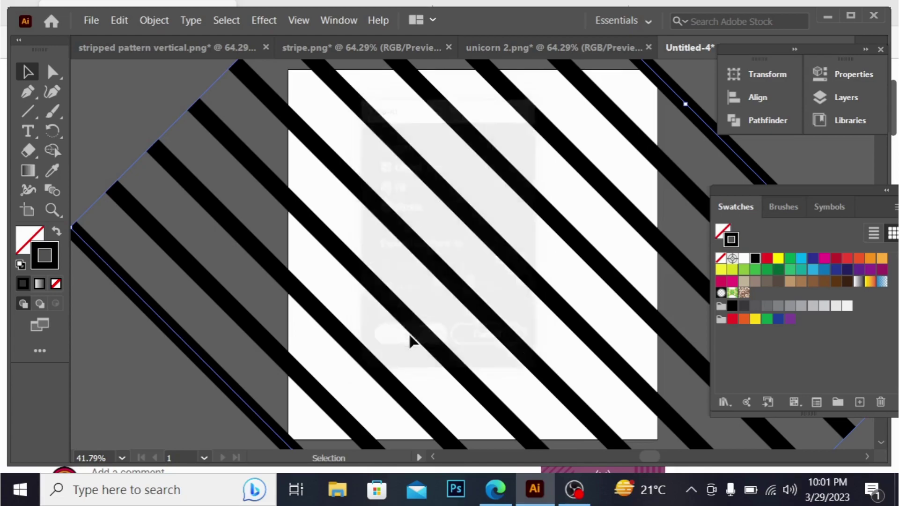
{"action": "left_click", "coordinate": [148, 21]}
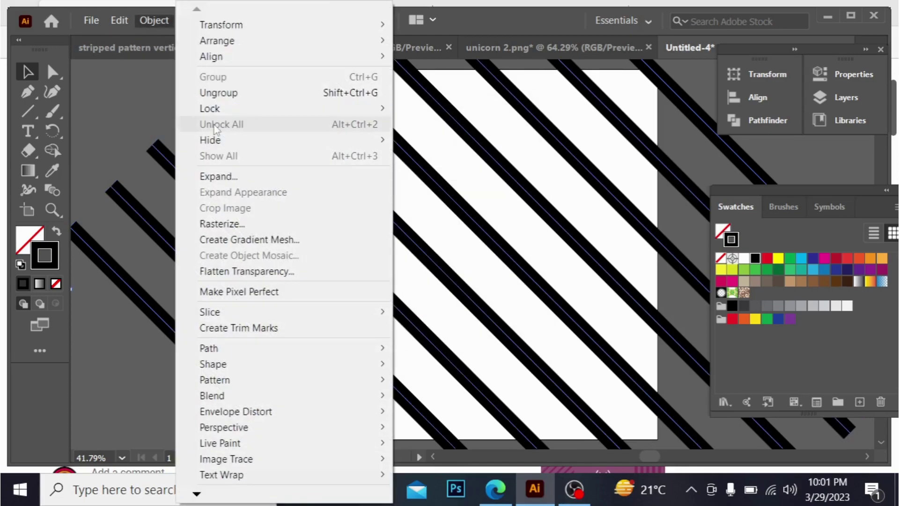
{"action": "left_click", "coordinate": [219, 178]}
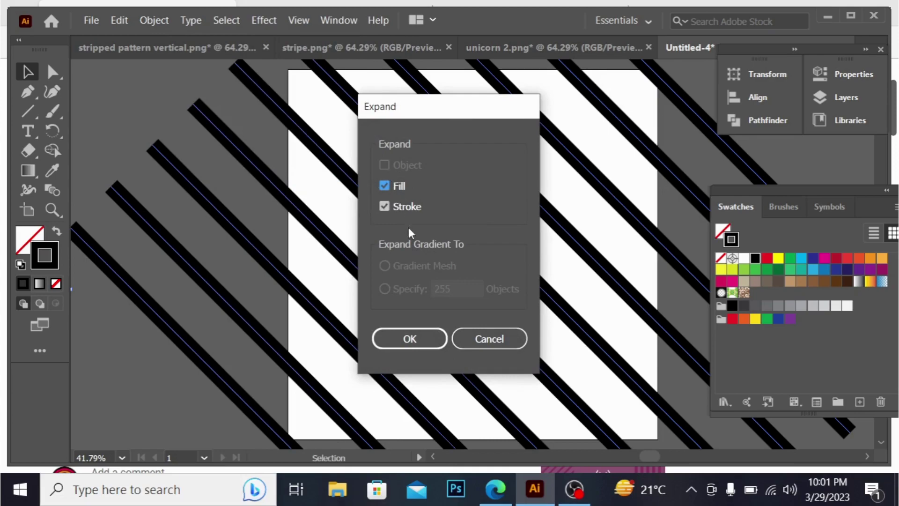
{"action": "left_click", "coordinate": [431, 340]}
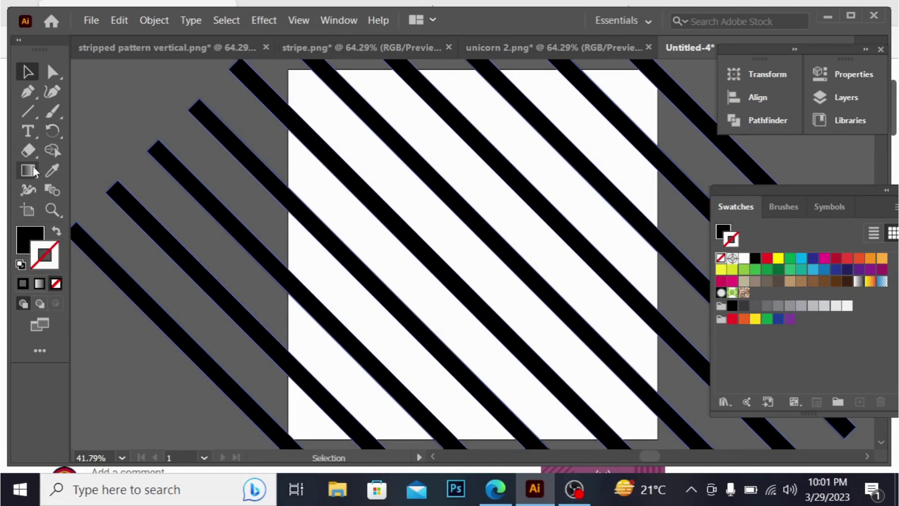
Set the fill for a new rectangle to grey 938F8F
{"action": "left_click", "coordinate": [26, 111]}
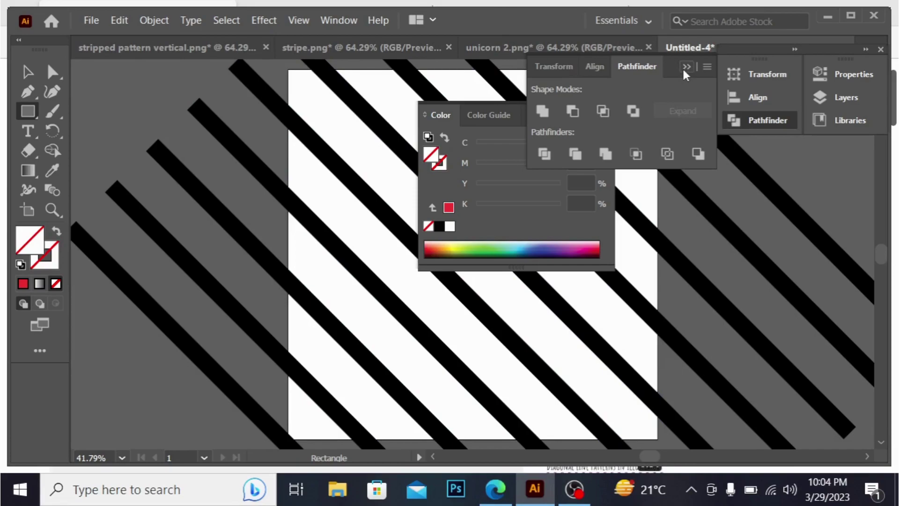
{"action": "left_click", "coordinate": [688, 75]}
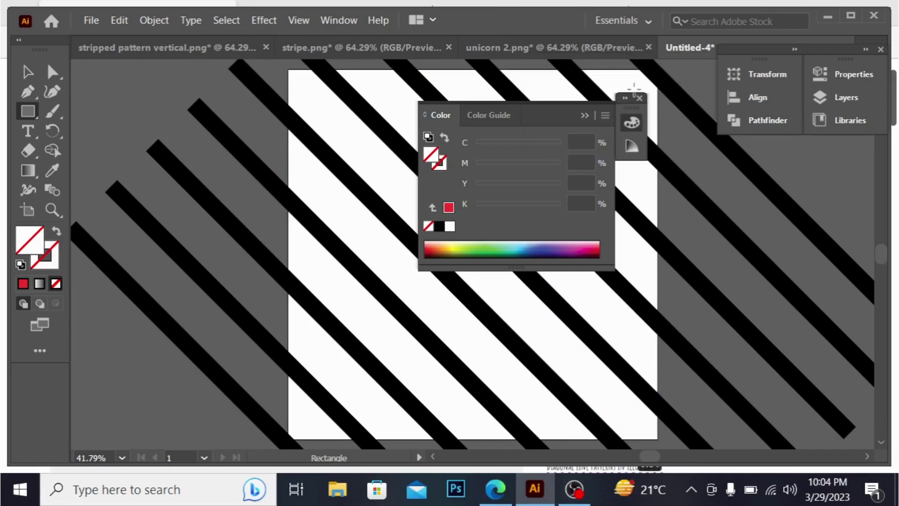
{"action": "left_click", "coordinate": [585, 116]}
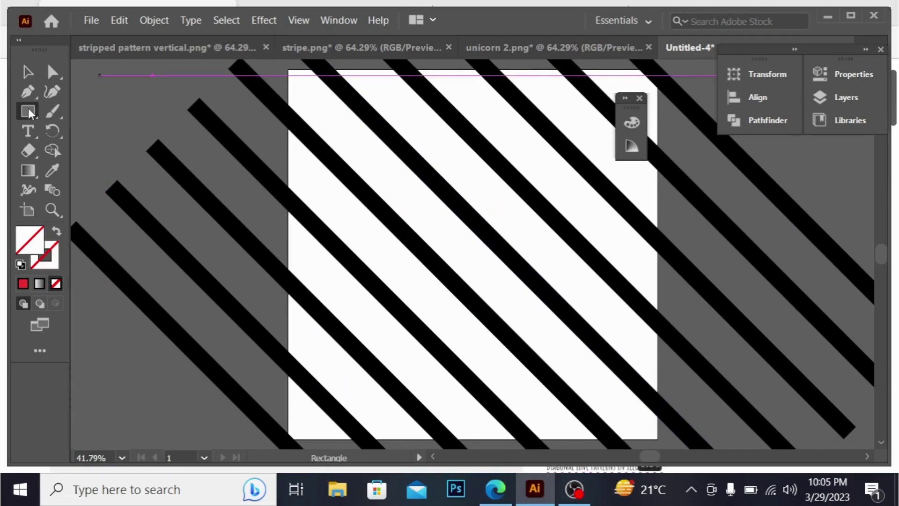
{"action": "left_click_drag", "start_coordinate": [26, 108], "coordinate": [78, 112]}
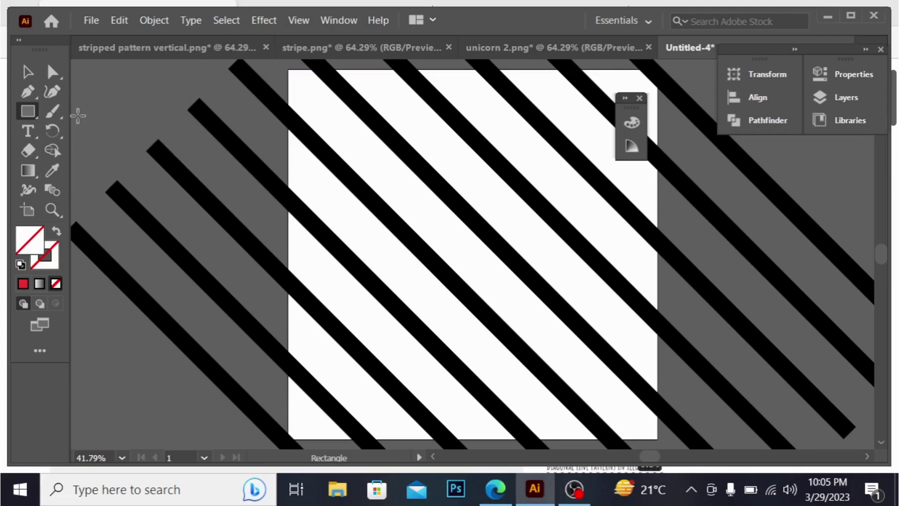
{"action": "double_click", "coordinate": [31, 247]}
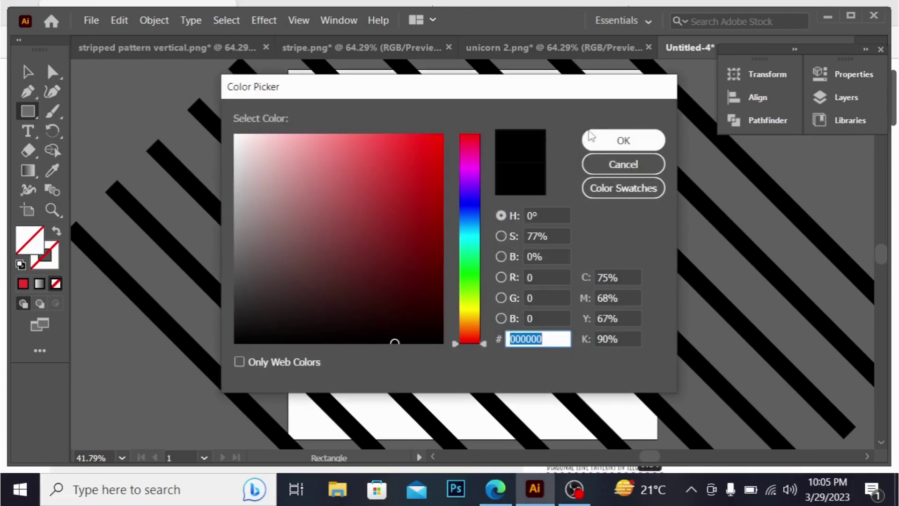
{"action": "left_click", "coordinate": [304, 274]}
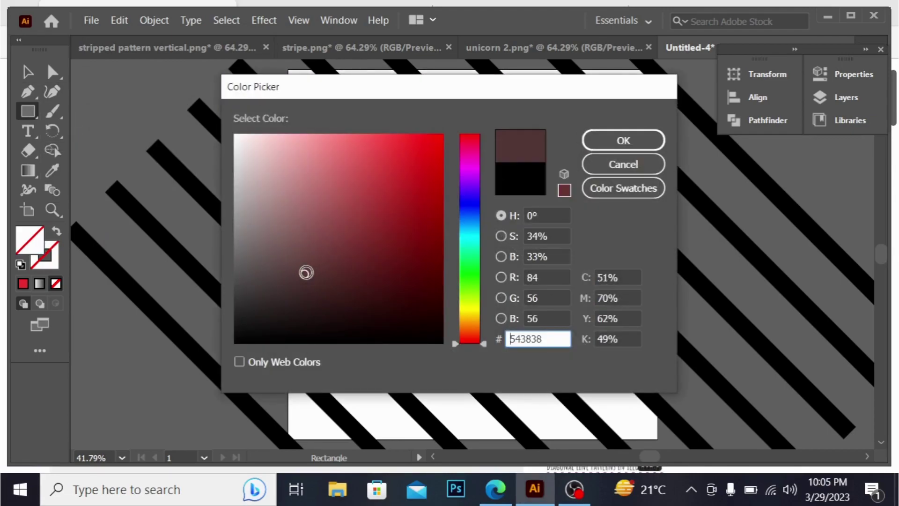
{"action": "left_click", "coordinate": [243, 274]}
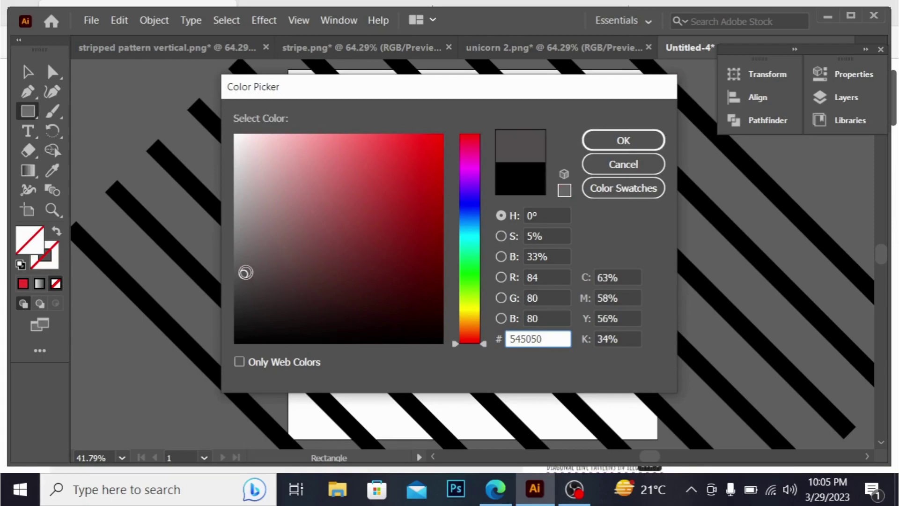
{"action": "left_click", "coordinate": [240, 220]}
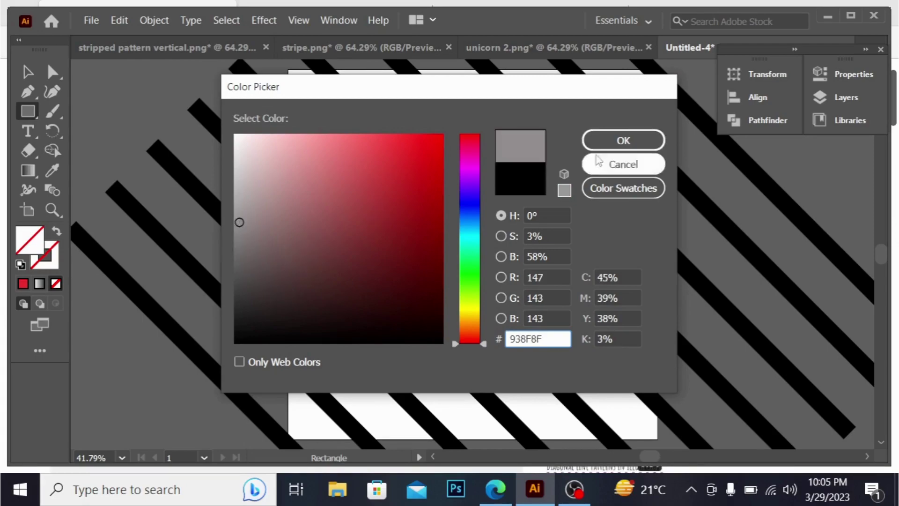
{"action": "left_click", "coordinate": [618, 141]}
Create a grey rectangle 12 in wide and 12 in high, discarding the freehand-drawn one
{"action": "left_click_drag", "start_coordinate": [258, 70], "coordinate": [686, 382]}
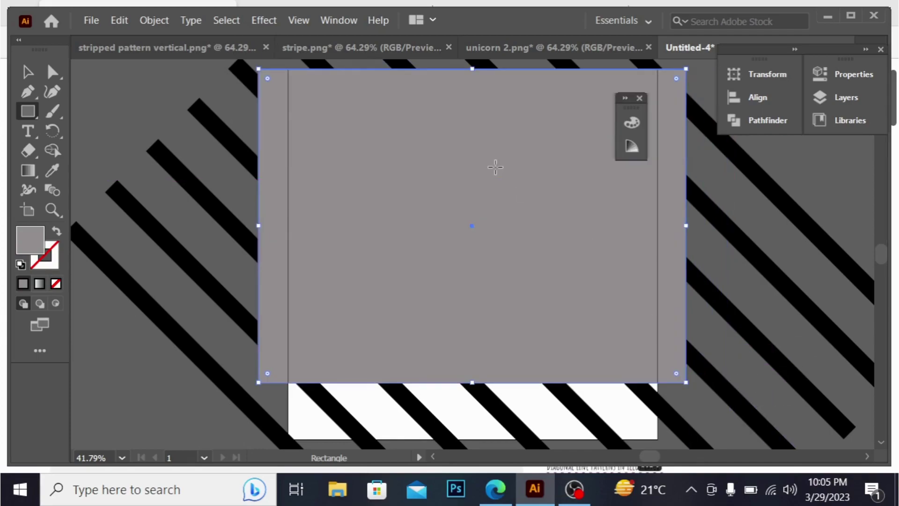
{"action": "key", "text": "Delete"}
{"action": "left_click", "coordinate": [495, 166]}
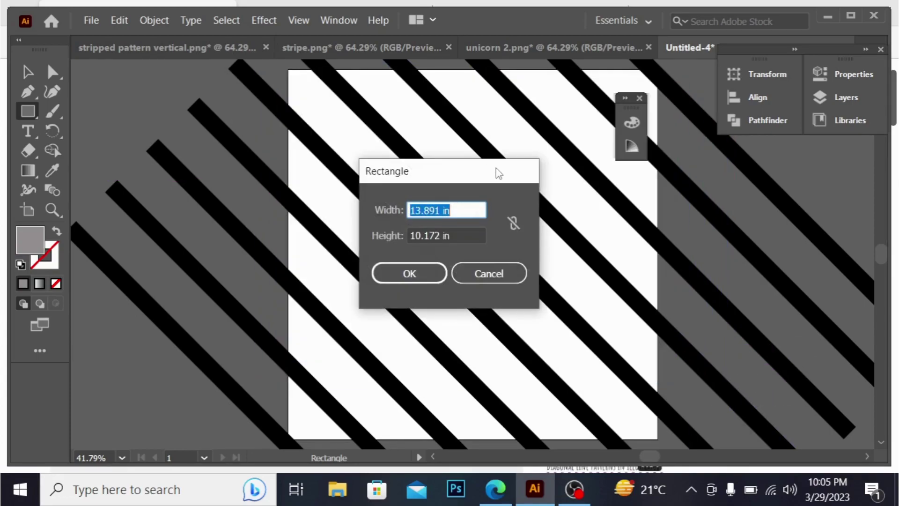
{"action": "key", "text": "BackSpace"}
{"action": "type", "text": "12"}
{"action": "left_click", "coordinate": [468, 236]}
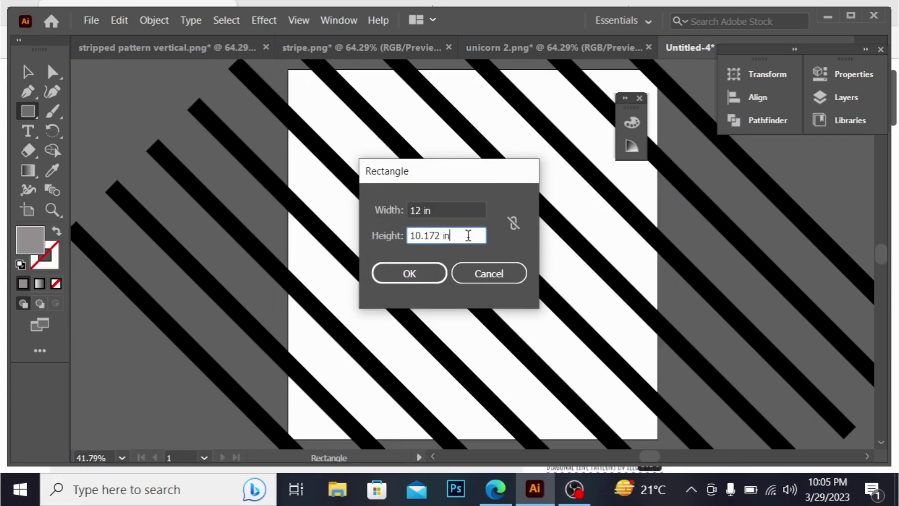
{"action": "key", "text": "BackSpace"}
{"action": "key", "text": "BackSpace"}
{"action": "key", "text": "BackSpace"}
{"action": "key", "text": "BackSpace"}
{"action": "key", "text": "BackSpace"}
{"action": "key", "text": "BackSpace"}
{"action": "key", "text": "BackSpace"}
{"action": "type", "text": "1"}
{"action": "left_click", "coordinate": [408, 274]}
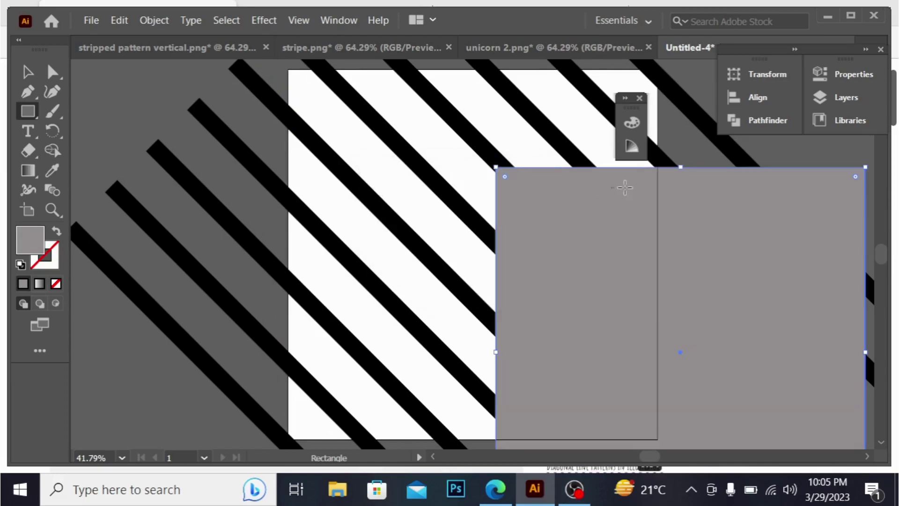
Align the grey rectangle to the artboard so that it covers it exactly
{"action": "left_click", "coordinate": [758, 96]}
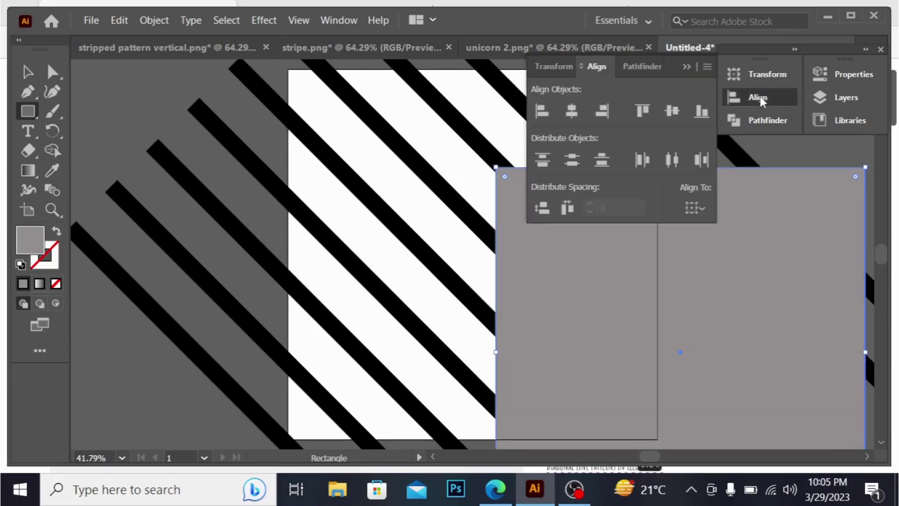
{"action": "left_click", "coordinate": [643, 111]}
{"action": "left_click", "coordinate": [594, 115]}
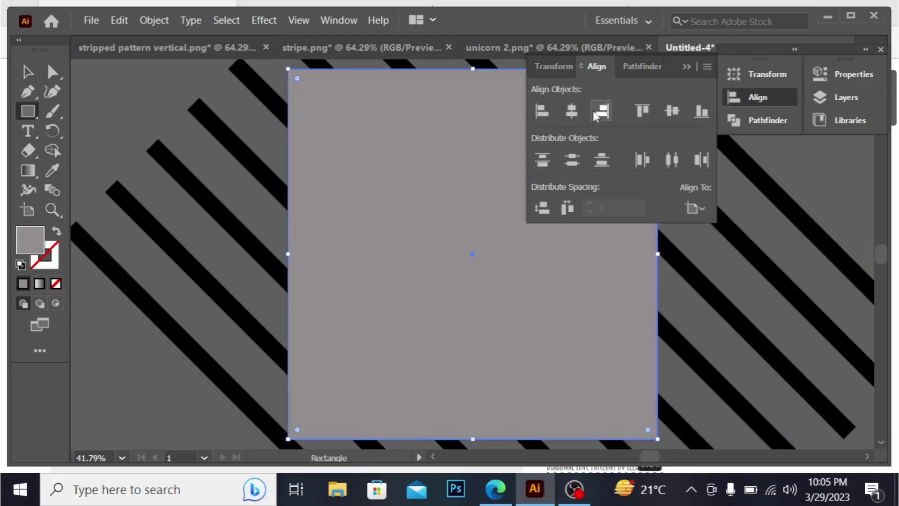
Select all the stripes together with the grey rectangle and crop them to the artboard area with the Pathfinder Crop operation
{"action": "left_click", "coordinate": [38, 71]}
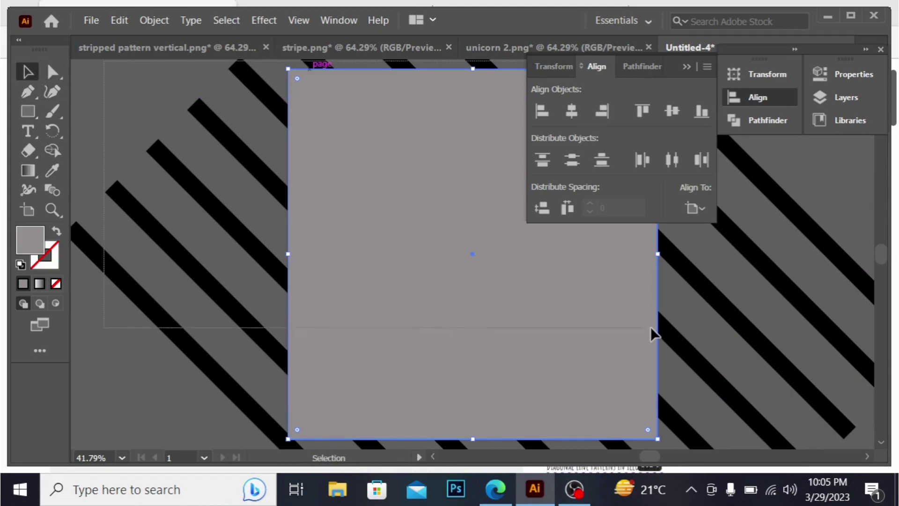
{"action": "scroll", "coordinate": [725, 375], "scroll_direction": "down", "scroll_amount": 3}
{"action": "scroll", "coordinate": [833, 435], "scroll_direction": "down", "scroll_amount": 1}
{"action": "key", "text": "ctrl+a"}
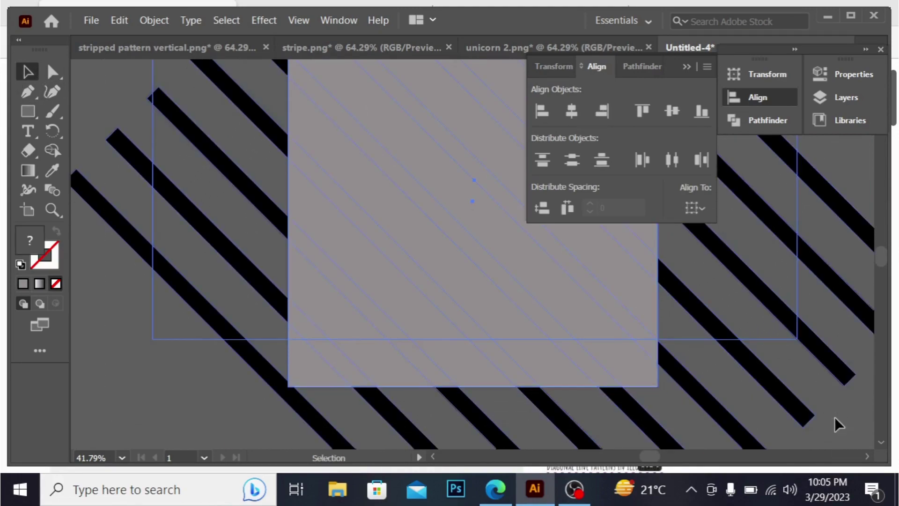
{"action": "left_click", "coordinate": [639, 64]}
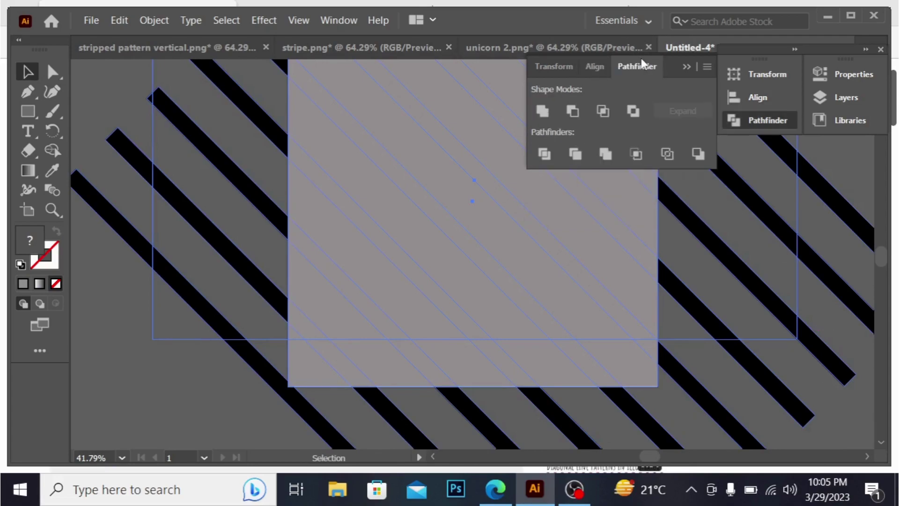
{"action": "left_click", "coordinate": [636, 155]}
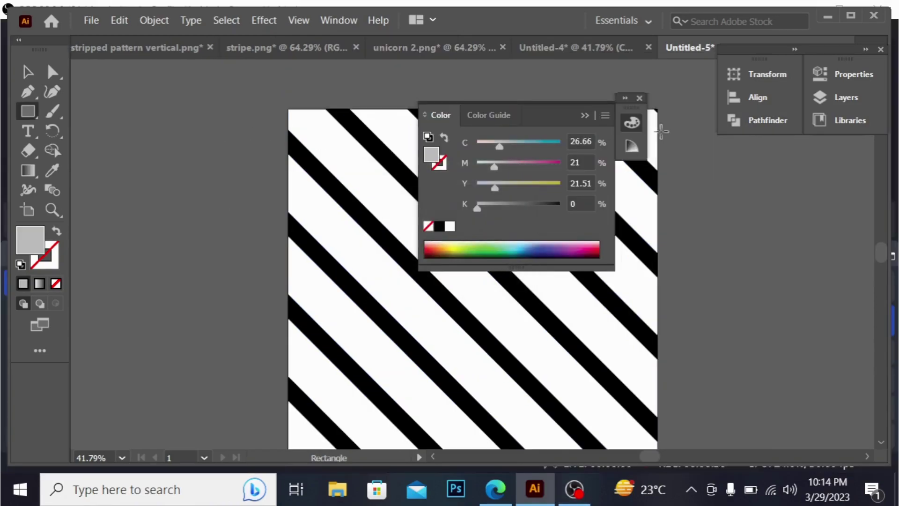
Create a light grey 12 x 12 in rectangle as a background for the cropped stripes
{"action": "left_click", "coordinate": [579, 113]}
{"action": "left_click", "coordinate": [640, 98]}
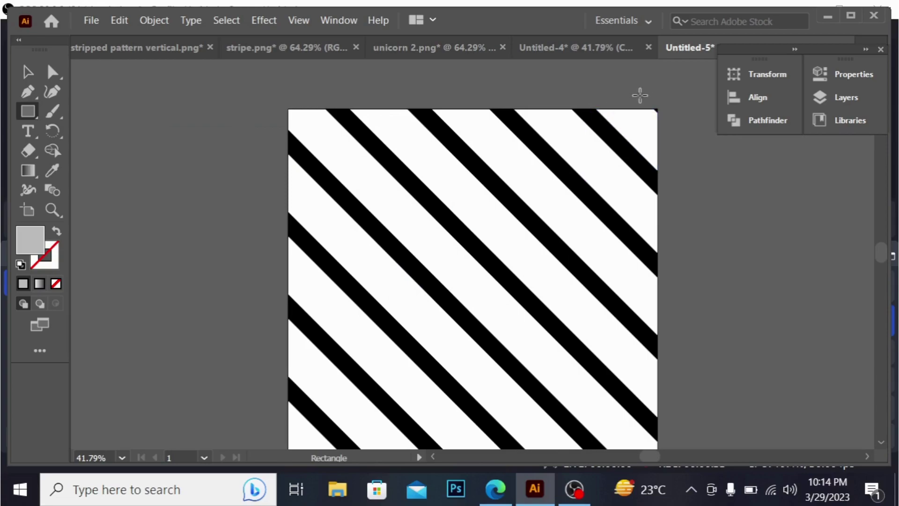
{"action": "double_click", "coordinate": [23, 237]}
{"action": "left_click", "coordinate": [623, 141]}
{"action": "left_click", "coordinate": [468, 216]}
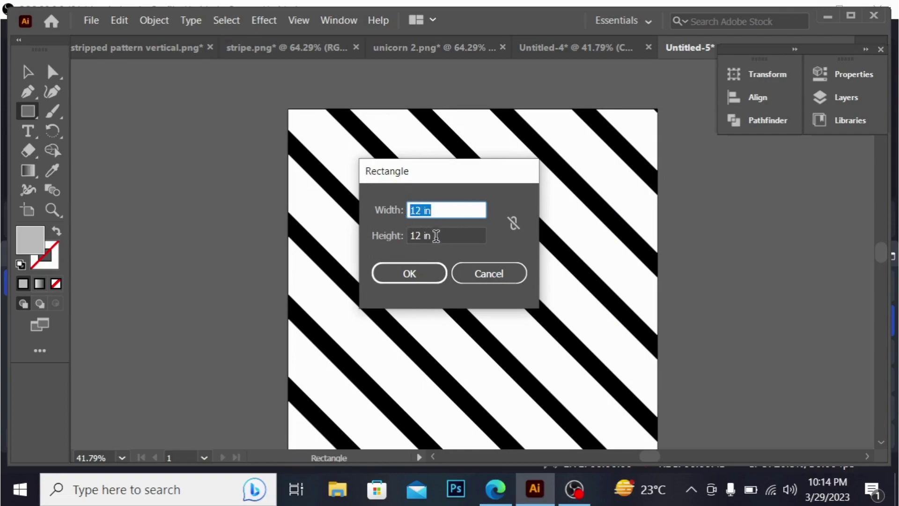
{"action": "left_click", "coordinate": [412, 274]}
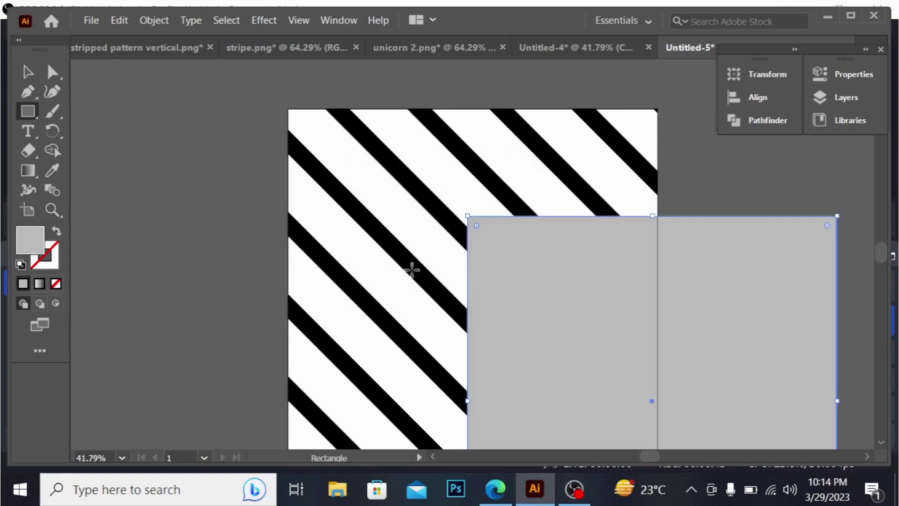
Align the light grey rectangle to the artboard's top and left edges and send it backward behind the stripes
{"action": "left_click", "coordinate": [768, 98]}
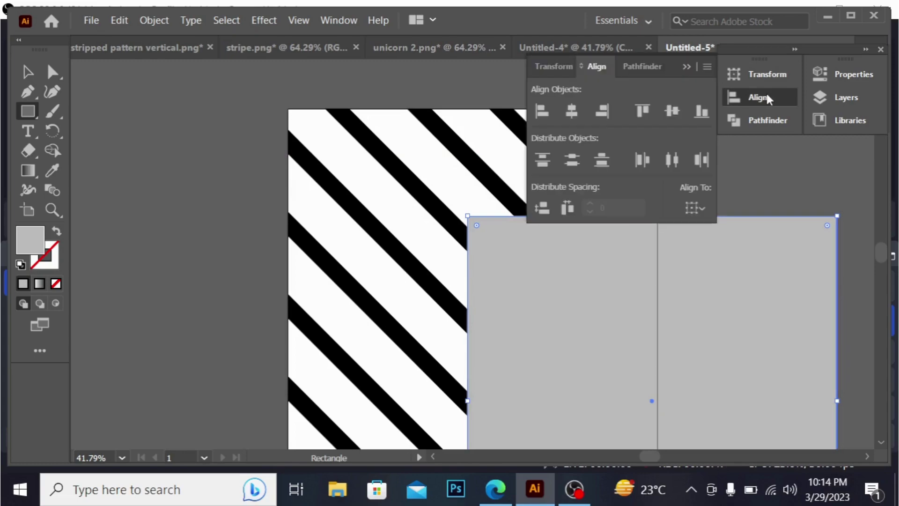
{"action": "left_click", "coordinate": [642, 111]}
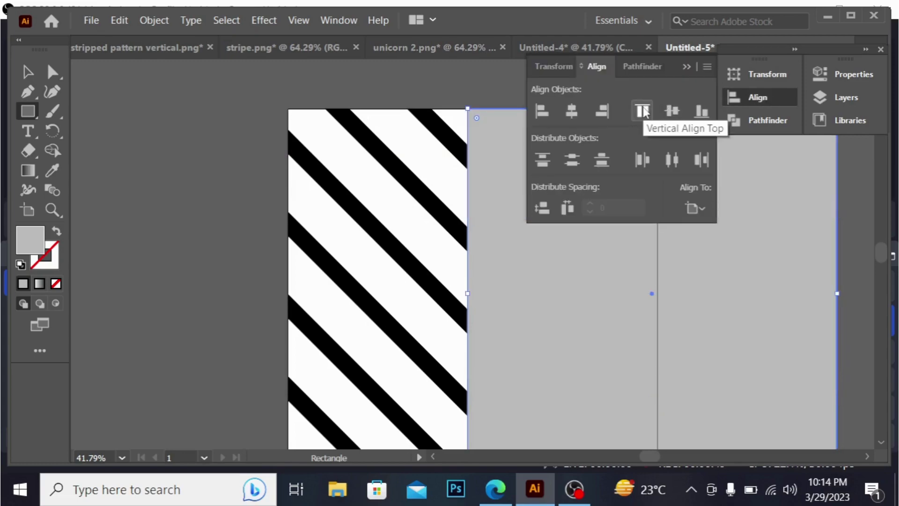
{"action": "left_click", "coordinate": [541, 110]}
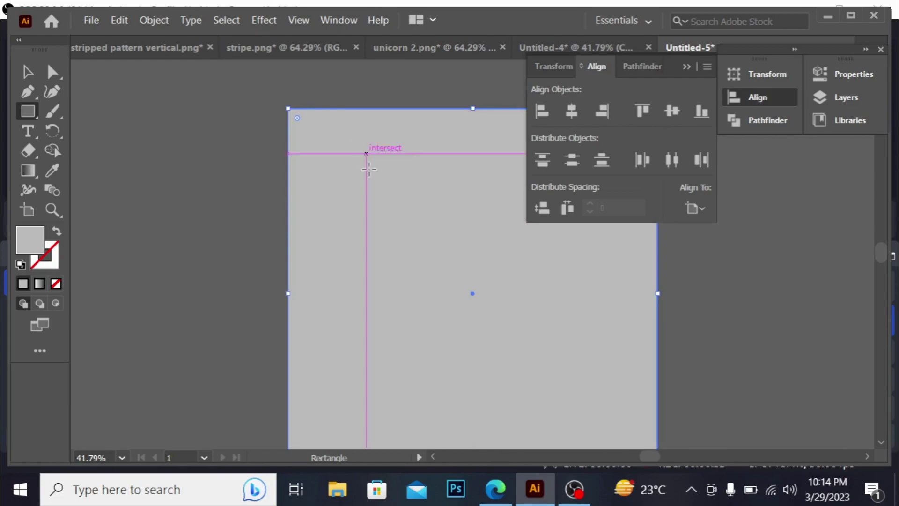
{"action": "right_click", "coordinate": [368, 142]}
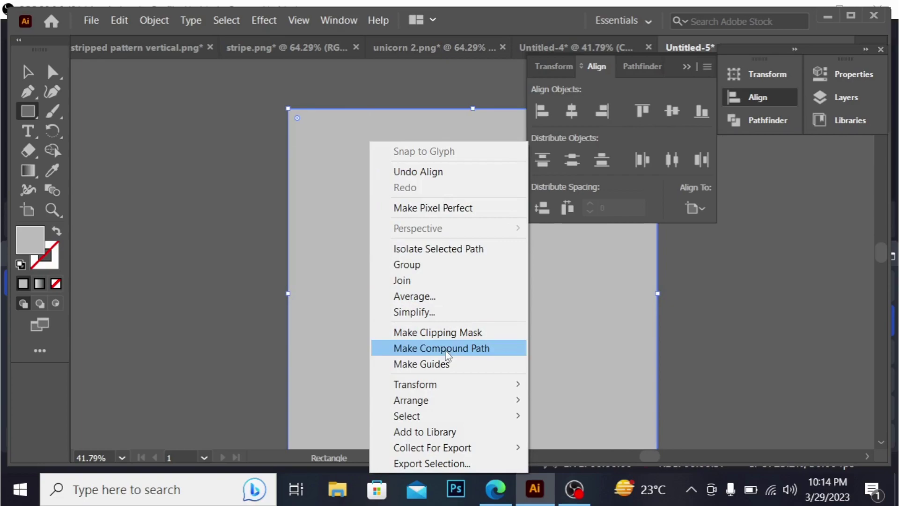
{"action": "mouse_move", "coordinate": [438, 399]}
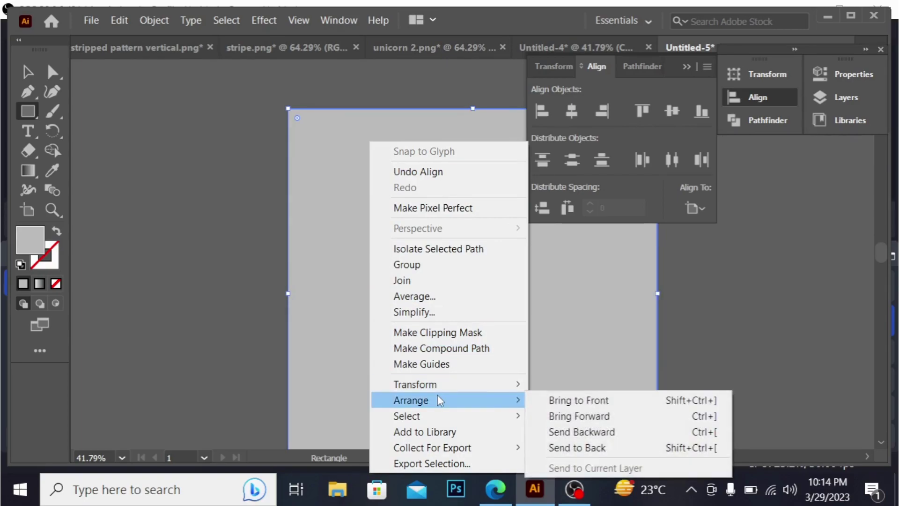
{"action": "left_click", "coordinate": [594, 432]}
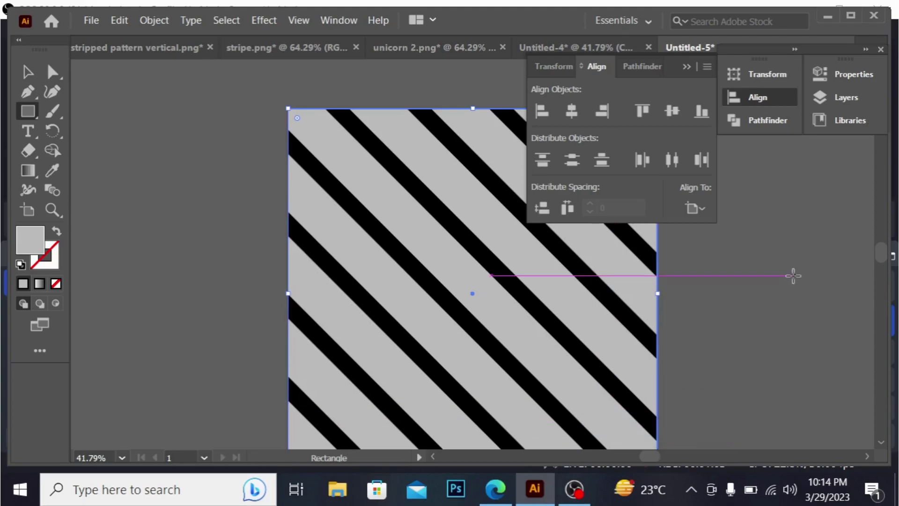
{"action": "left_click", "coordinate": [574, 489]}
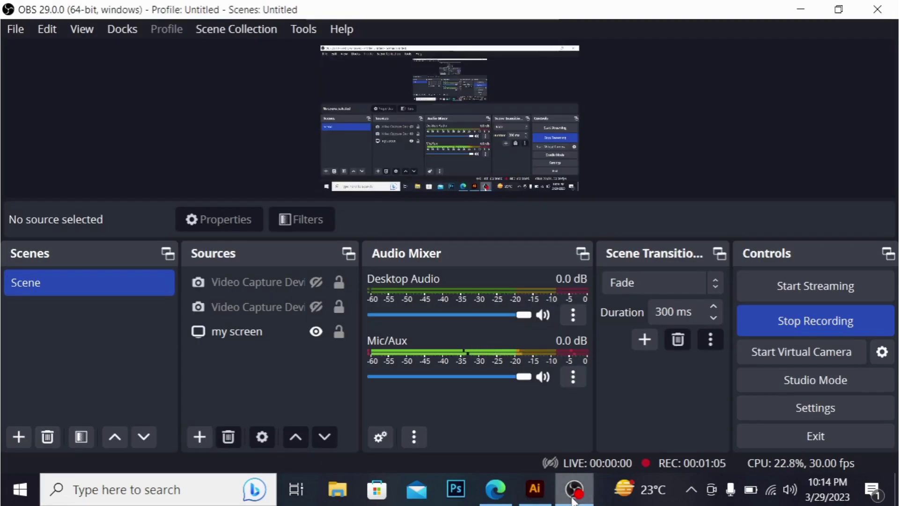